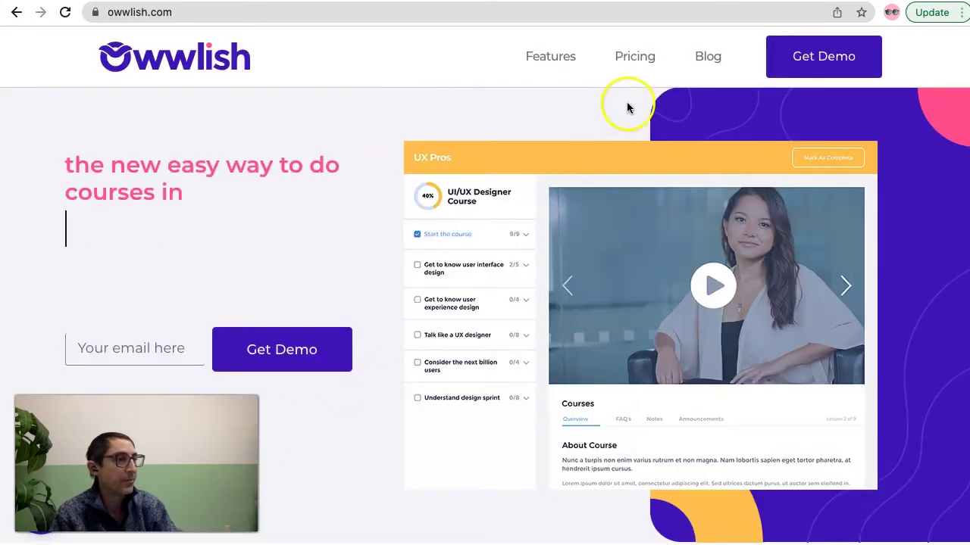
Review the Owwlish pricing plans page
{"action": "left_click", "coordinate": [634, 65]}
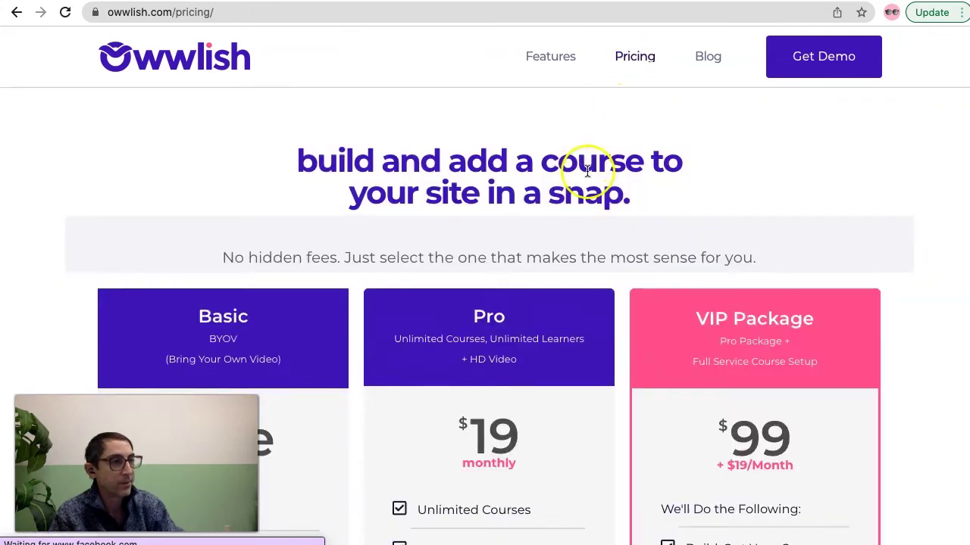
{"action": "scroll", "coordinate": [587, 171], "scroll_direction": "down", "scroll_amount": 5}
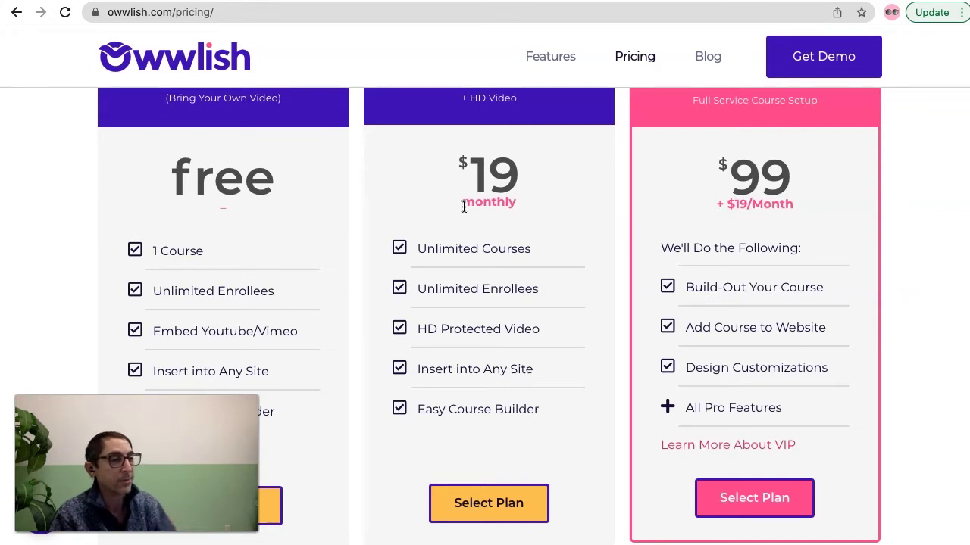
{"action": "scroll", "coordinate": [409, 254], "scroll_direction": "up", "scroll_amount": 3}
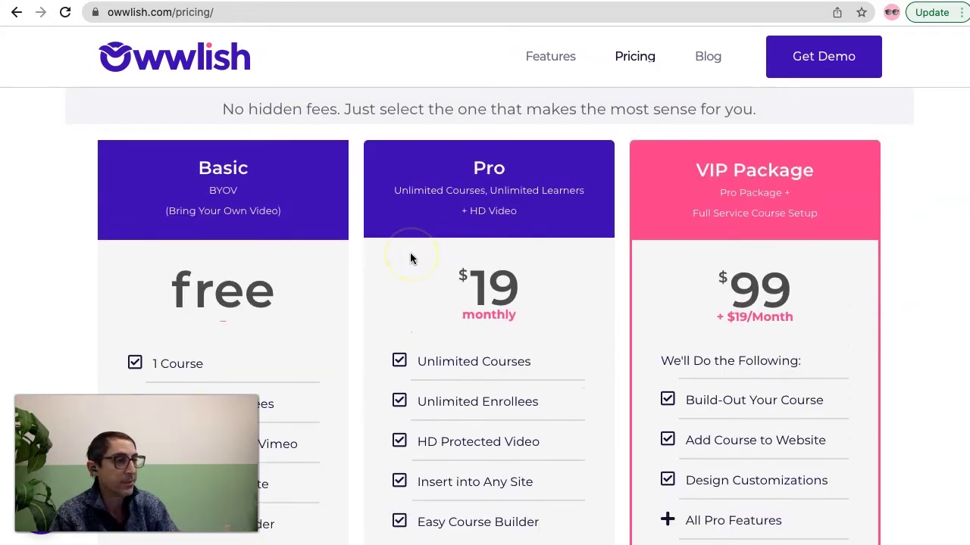
{"action": "scroll", "coordinate": [410, 252], "scroll_direction": "down", "scroll_amount": 3}
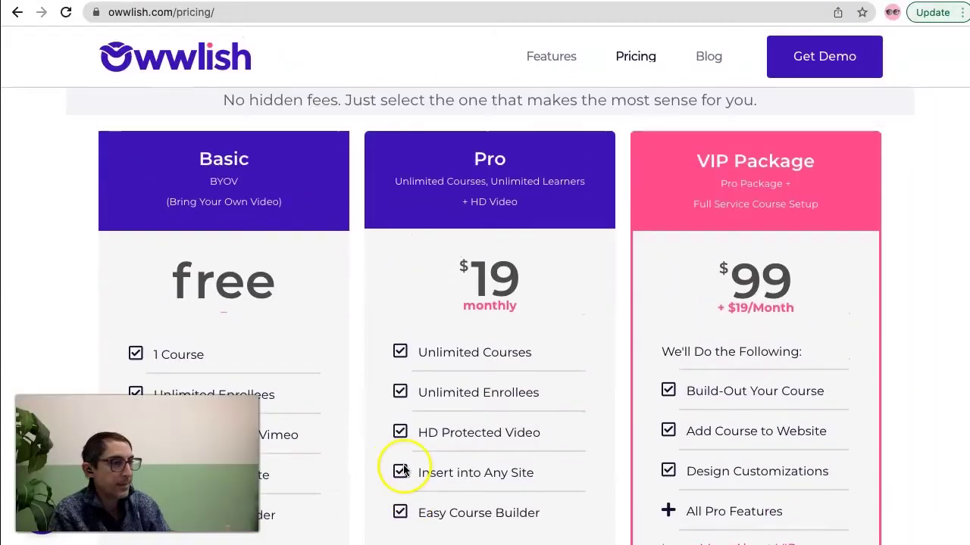
{"action": "scroll", "coordinate": [400, 468], "scroll_direction": "up", "scroll_amount": 4}
From the Owwlish homepage, open the Weebly course guide and scroll to step 1 on footer code
{"action": "left_click", "coordinate": [206, 64]}
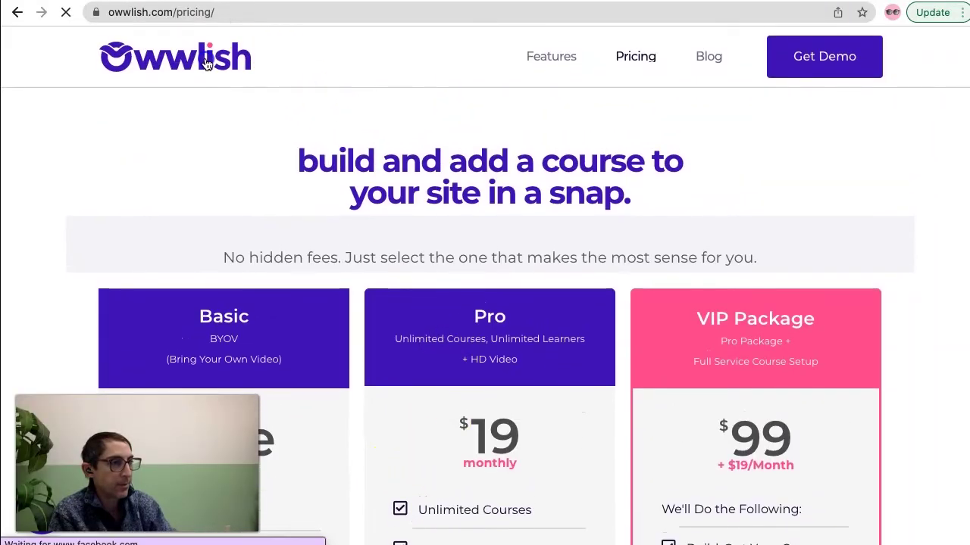
{"action": "scroll", "coordinate": [458, 337], "scroll_direction": "down", "scroll_amount": 5}
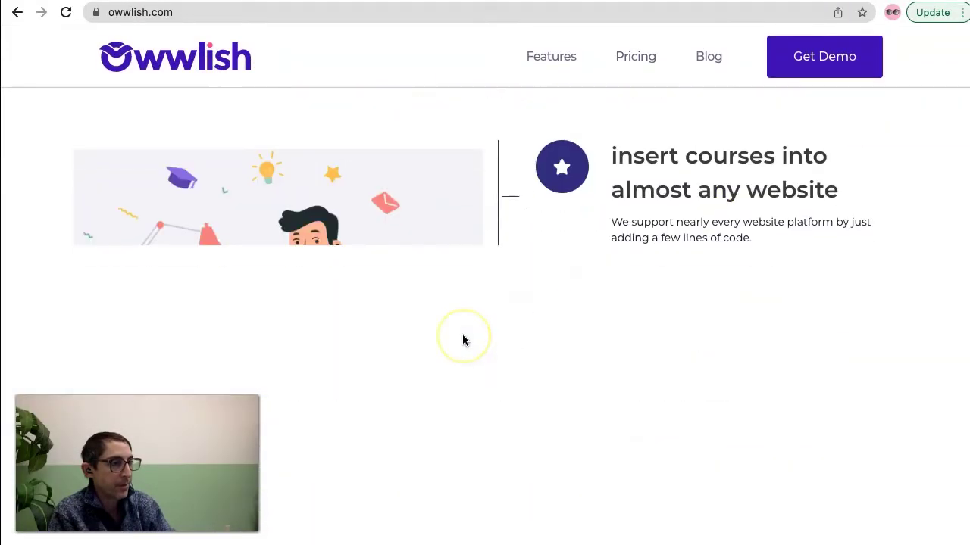
{"action": "scroll", "coordinate": [463, 337], "scroll_direction": "down", "scroll_amount": 10}
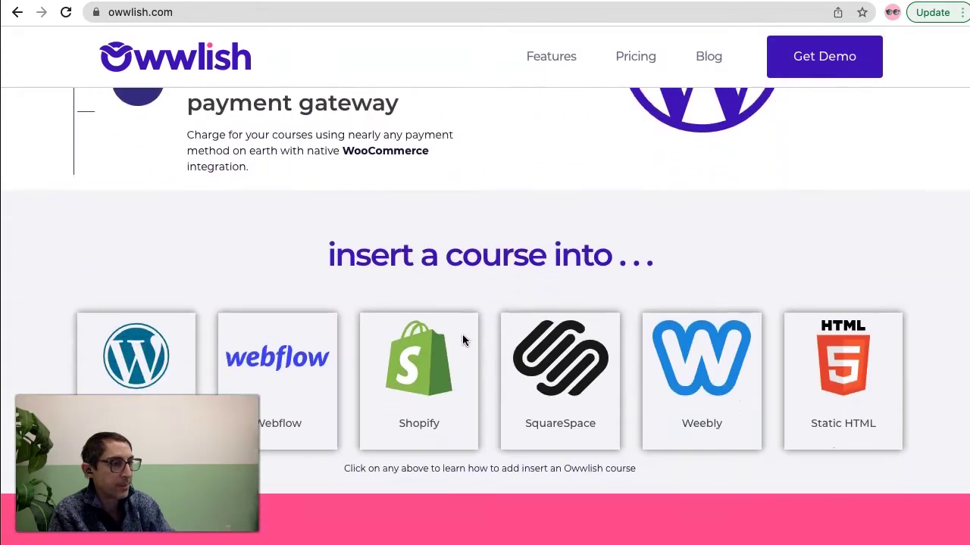
{"action": "left_click", "coordinate": [731, 340]}
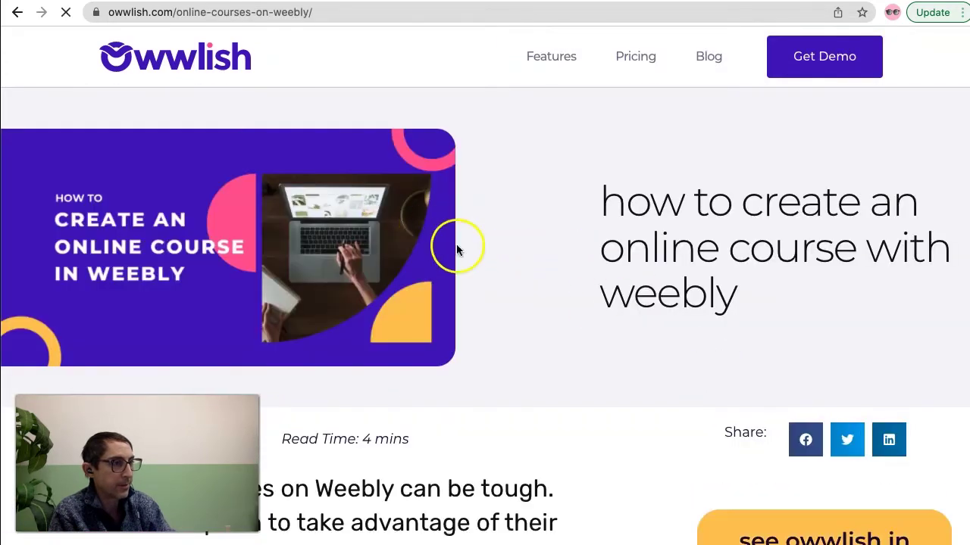
{"action": "scroll", "coordinate": [523, 262], "scroll_direction": "down", "scroll_amount": 10}
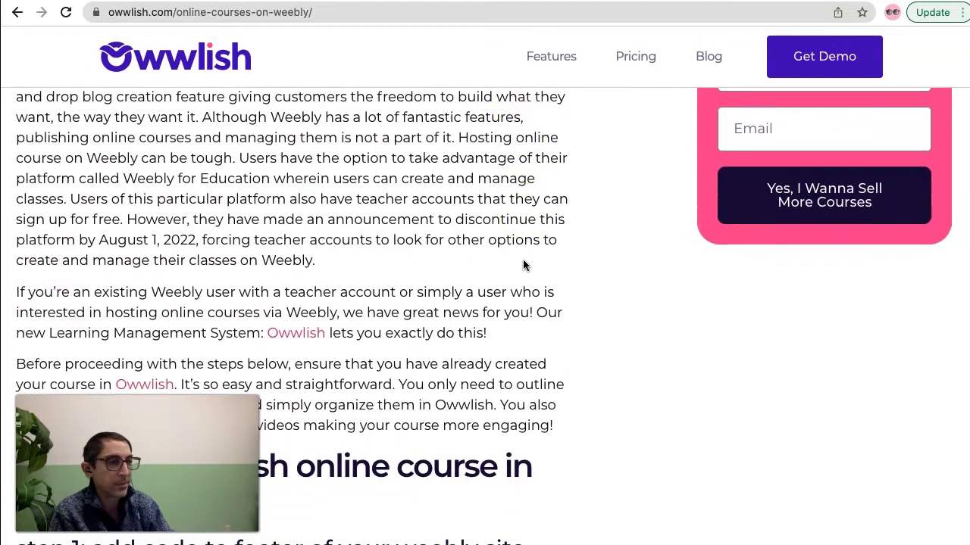
{"action": "scroll", "coordinate": [523, 266], "scroll_direction": "down", "scroll_amount": 6}
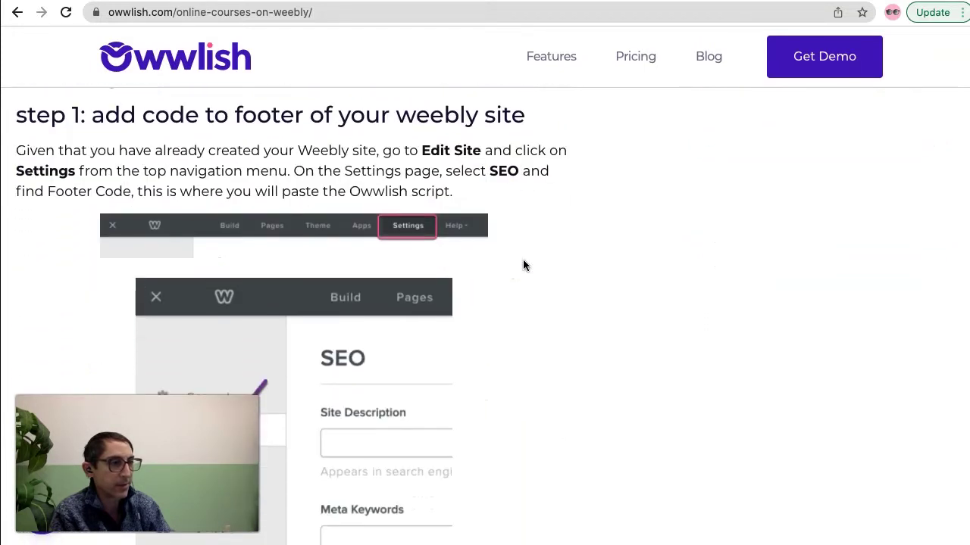
{"action": "scroll", "coordinate": [523, 265], "scroll_direction": "down", "scroll_amount": 4}
{"action": "scroll", "coordinate": [523, 265], "scroll_direction": "up", "scroll_amount": 2}
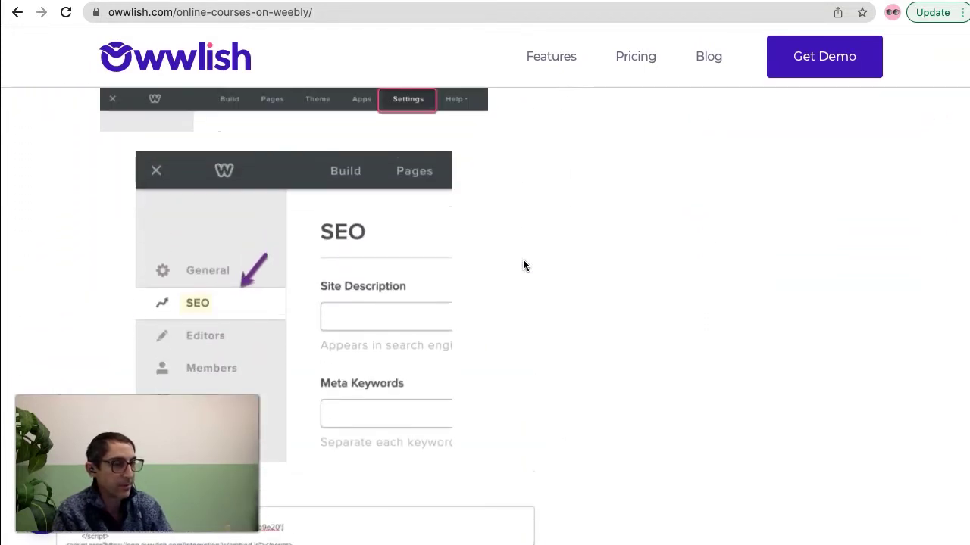
{"action": "scroll", "coordinate": [523, 265], "scroll_direction": "up", "scroll_amount": 2}
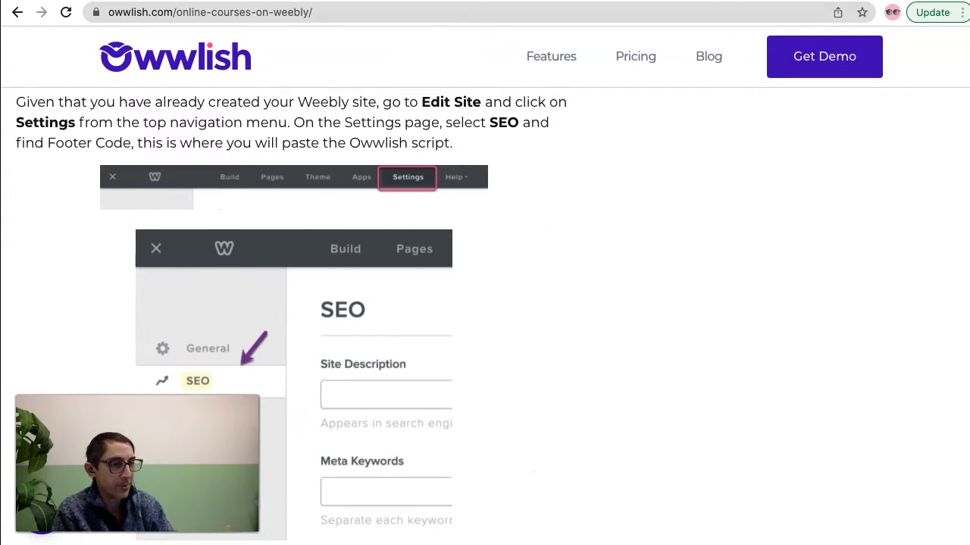
Open Clinical Interview Course, priced at 397 USD, in the Course Builder
{"action": "left_click", "coordinate": [329, 440]}
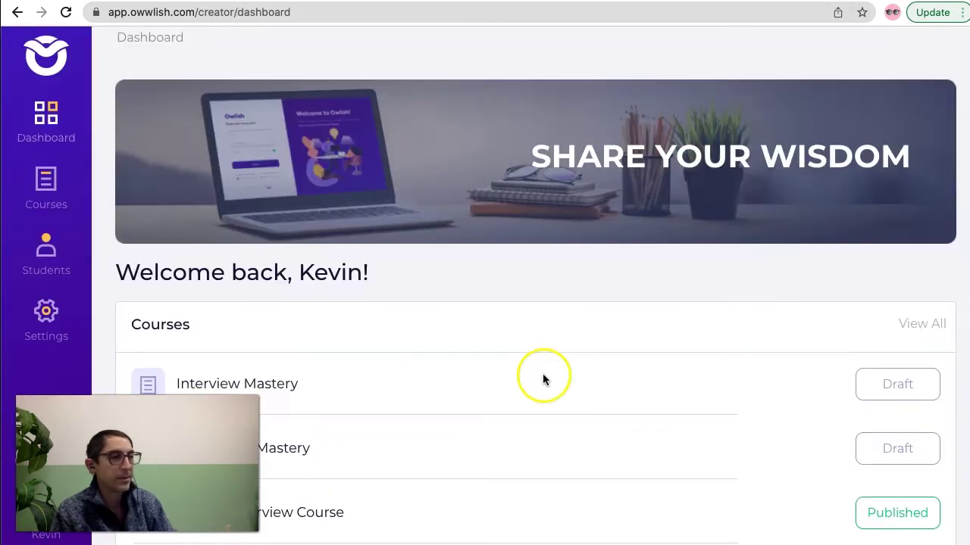
{"action": "scroll", "coordinate": [543, 373], "scroll_direction": "down", "scroll_amount": 3}
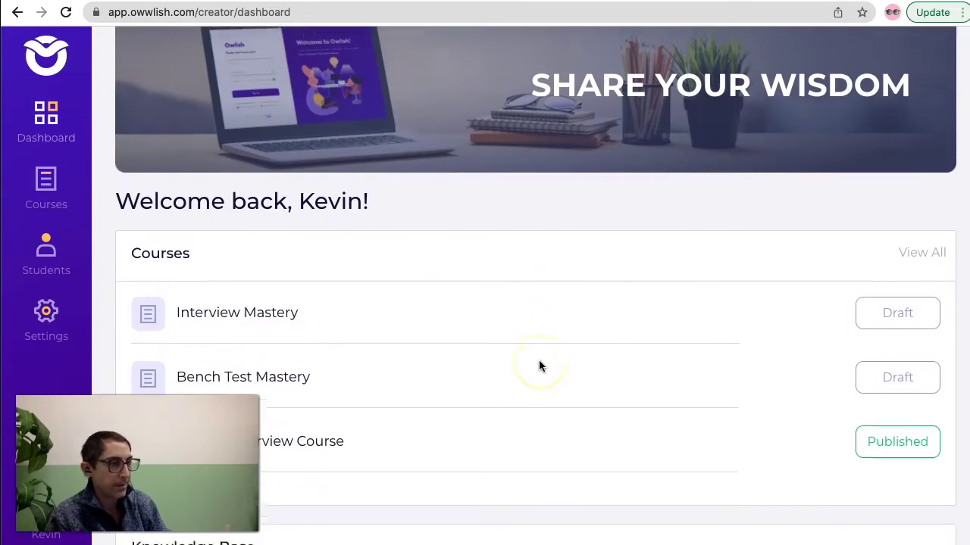
{"action": "scroll", "coordinate": [284, 273], "scroll_direction": "down", "scroll_amount": 2}
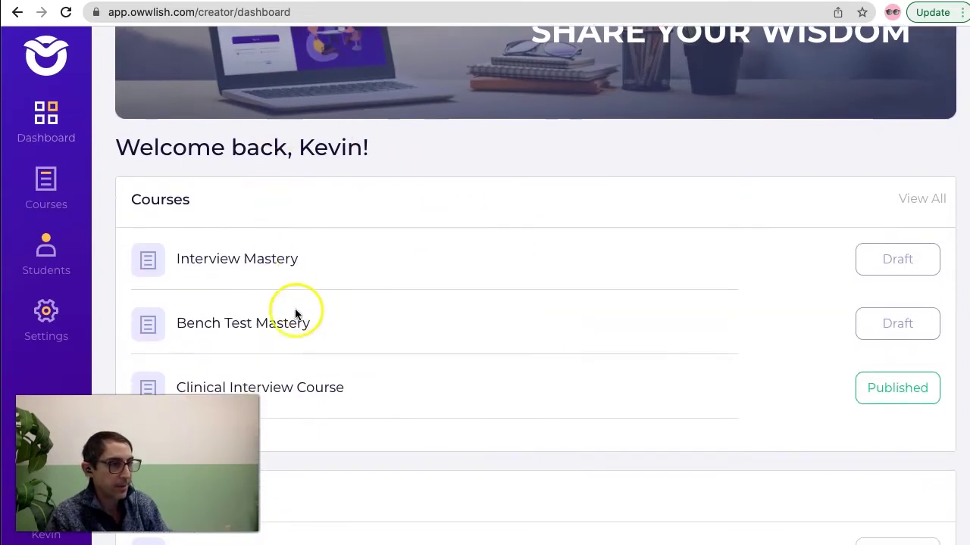
{"action": "left_click", "coordinate": [294, 383]}
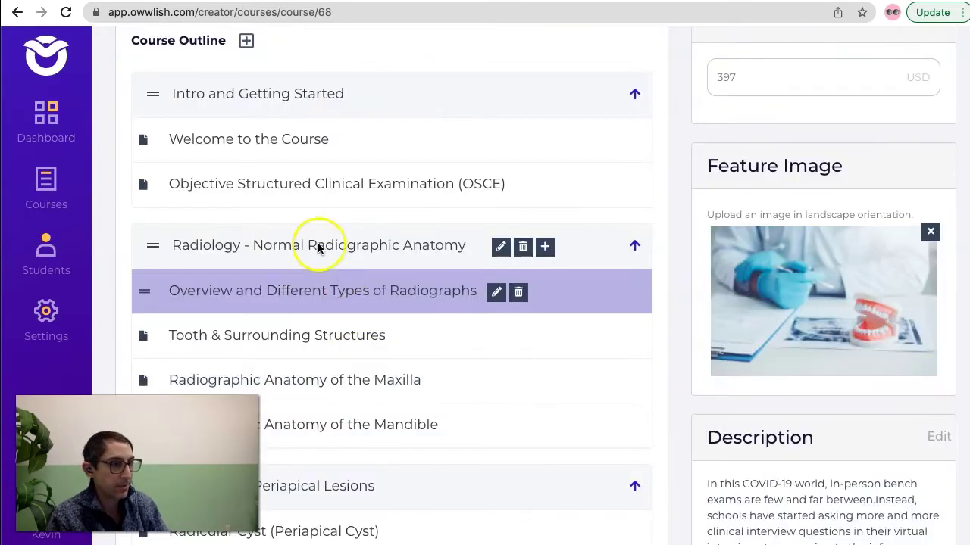
{"action": "scroll", "coordinate": [305, 225], "scroll_direction": "up", "scroll_amount": 2}
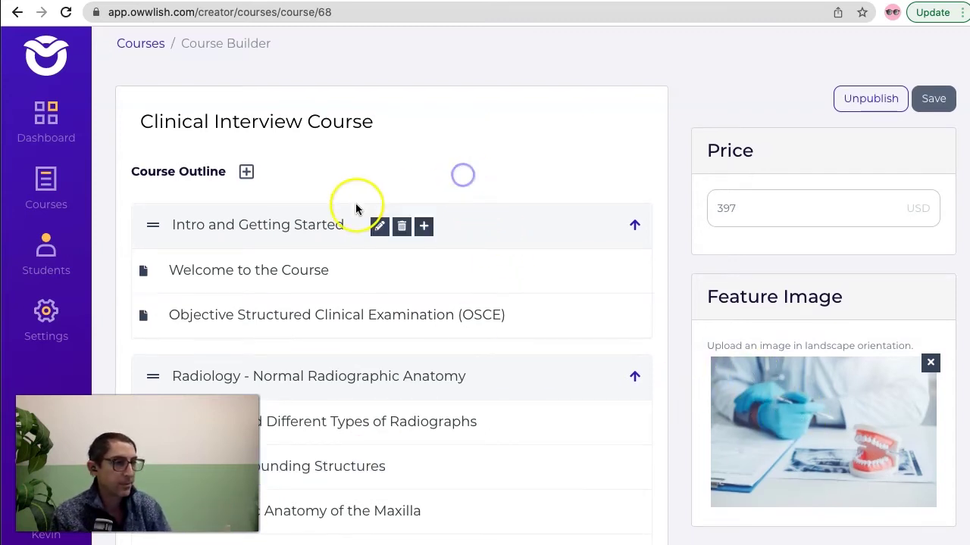
Add a lesson named 'Whatever You want' under Intro and Getting Started
{"action": "left_click", "coordinate": [425, 227]}
{"action": "scroll", "coordinate": [271, 355], "scroll_direction": "down", "scroll_amount": 5}
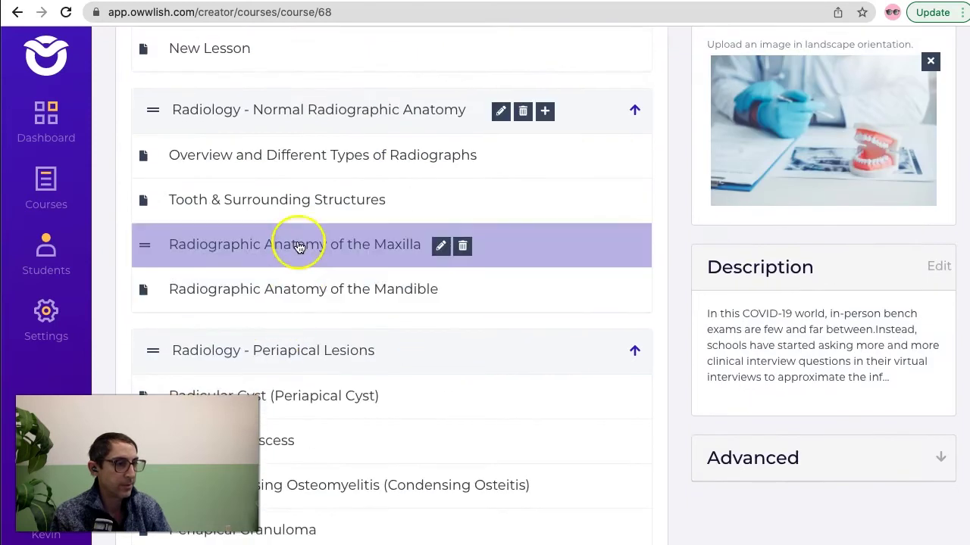
{"action": "left_click", "coordinate": [270, 46]}
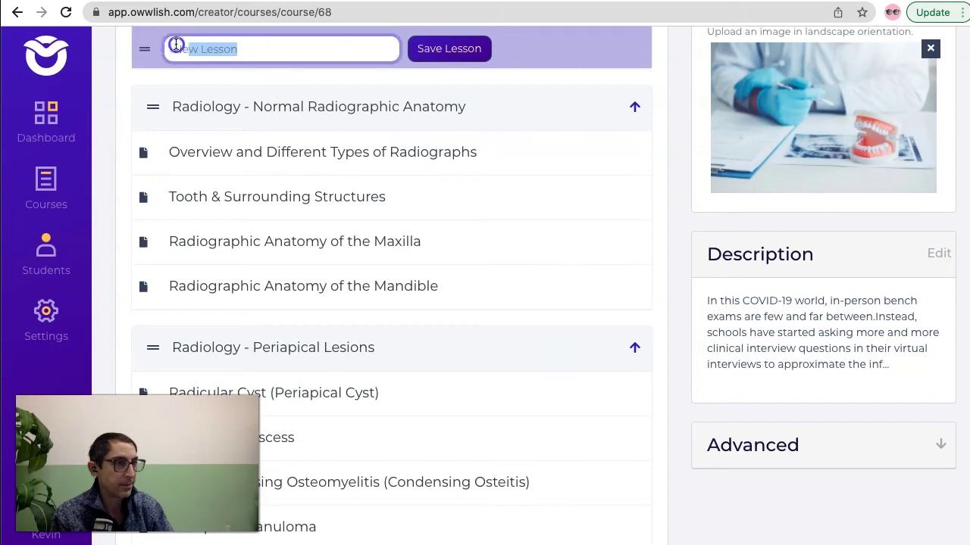
{"action": "type", "text": "Z"}
{"action": "key", "text": "BackSpace"}
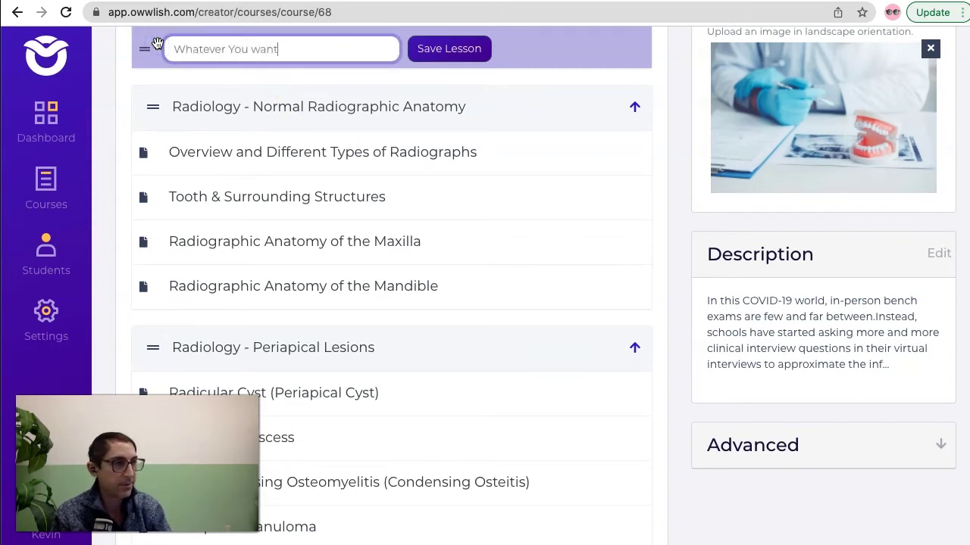
{"action": "left_click", "coordinate": [431, 47]}
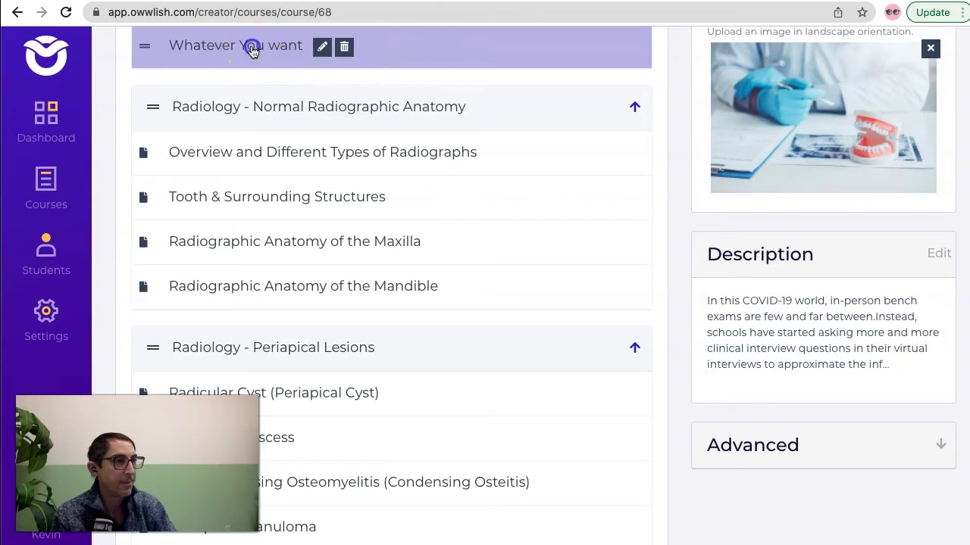
Open the 'Whatever You want' lesson and look at its embed-by-link video, title and body options
{"action": "left_click", "coordinate": [253, 50]}
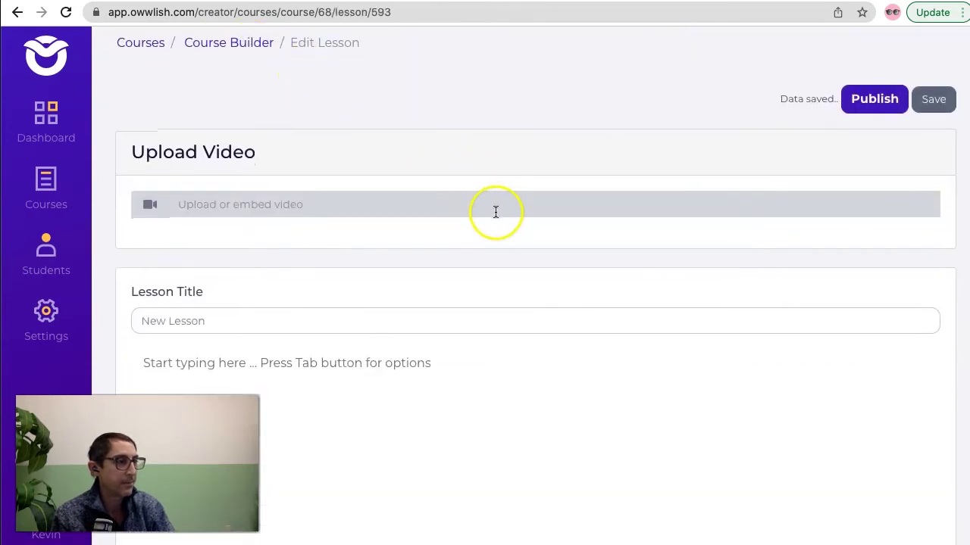
{"action": "left_click", "coordinate": [496, 212]}
{"action": "left_click", "coordinate": [557, 248]}
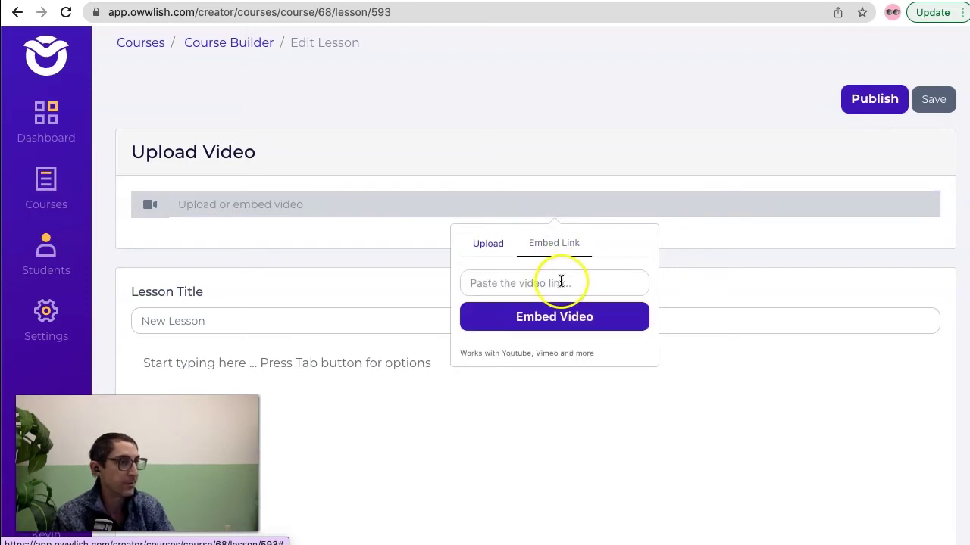
{"action": "left_click", "coordinate": [769, 288]}
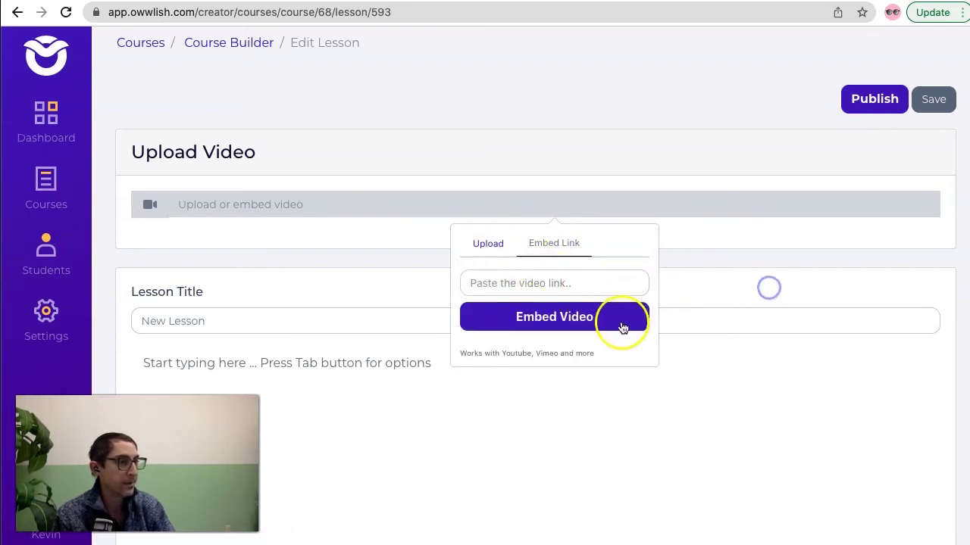
{"action": "left_click", "coordinate": [331, 322]}
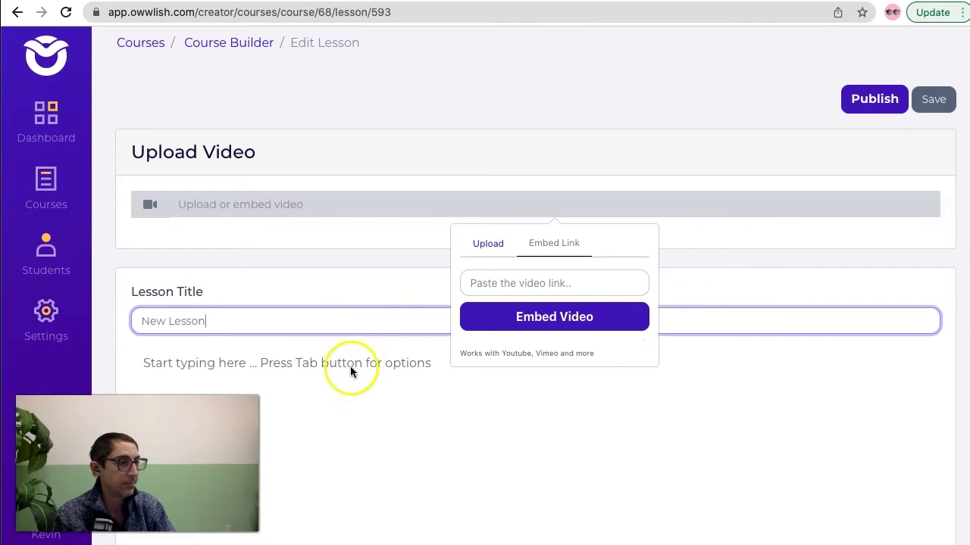
{"action": "left_click", "coordinate": [350, 368]}
{"action": "scroll", "coordinate": [371, 356], "scroll_direction": "down", "scroll_amount": 2}
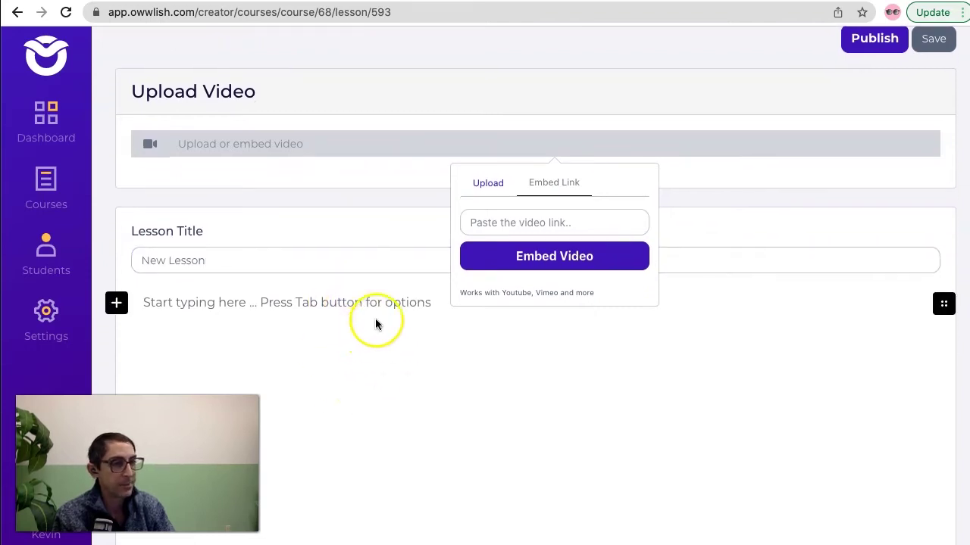
{"action": "scroll", "coordinate": [375, 323], "scroll_direction": "up", "scroll_amount": 2}
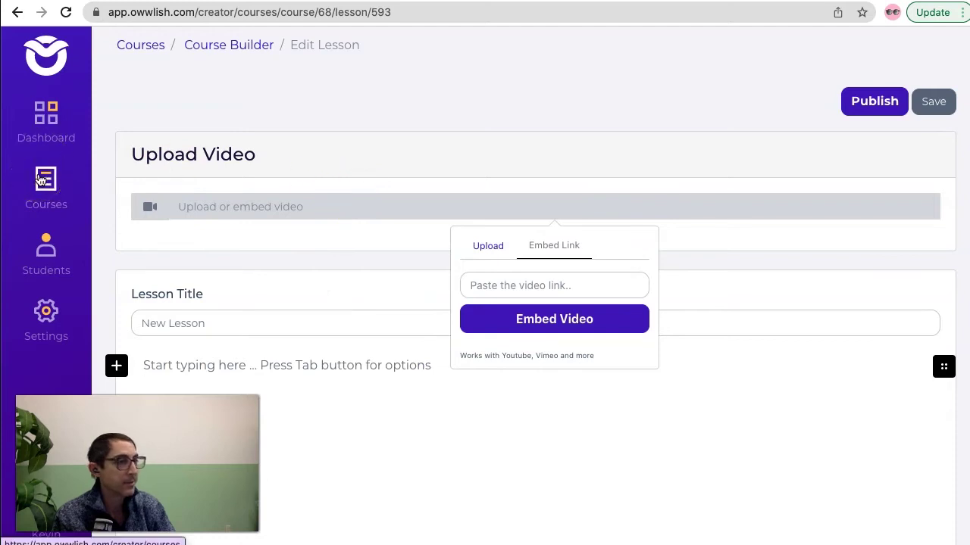
Back in the course outline, delete the 'Whatever You want' lesson and save the course
{"action": "left_click", "coordinate": [235, 47]}
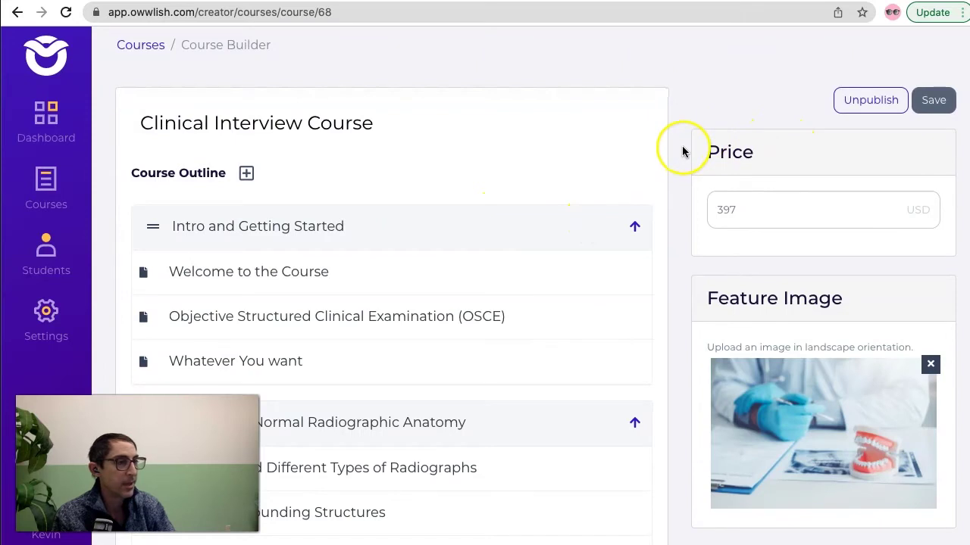
{"action": "left_click", "coordinate": [345, 364]}
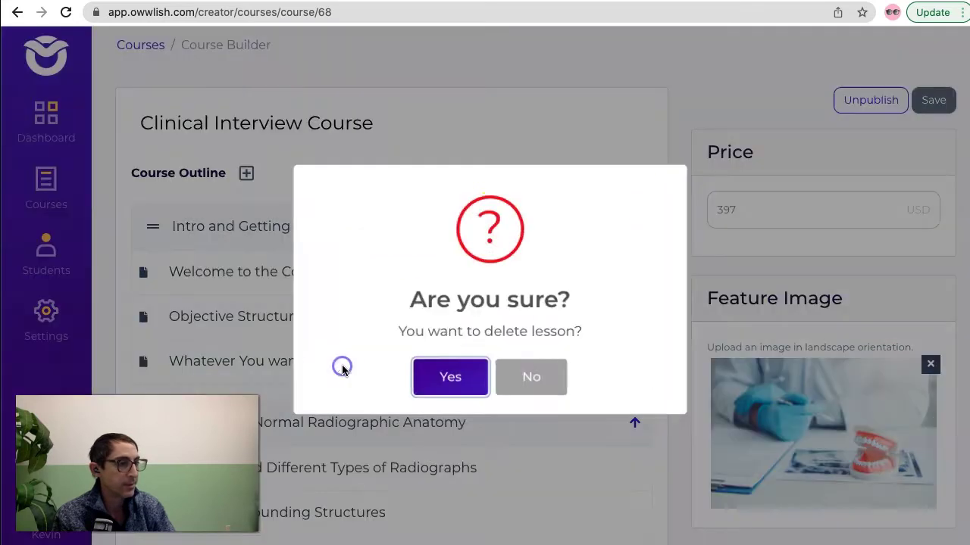
{"action": "left_click", "coordinate": [447, 373]}
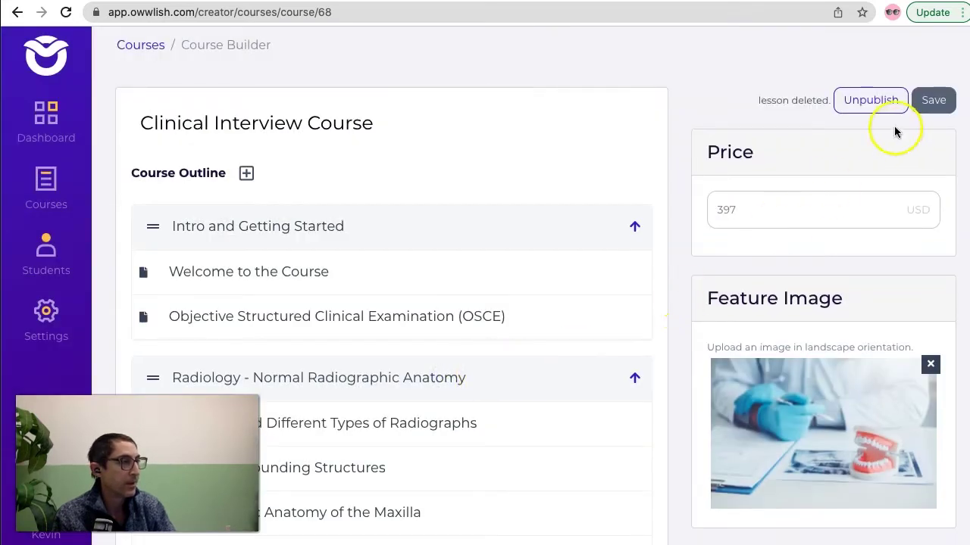
{"action": "left_click", "coordinate": [933, 100]}
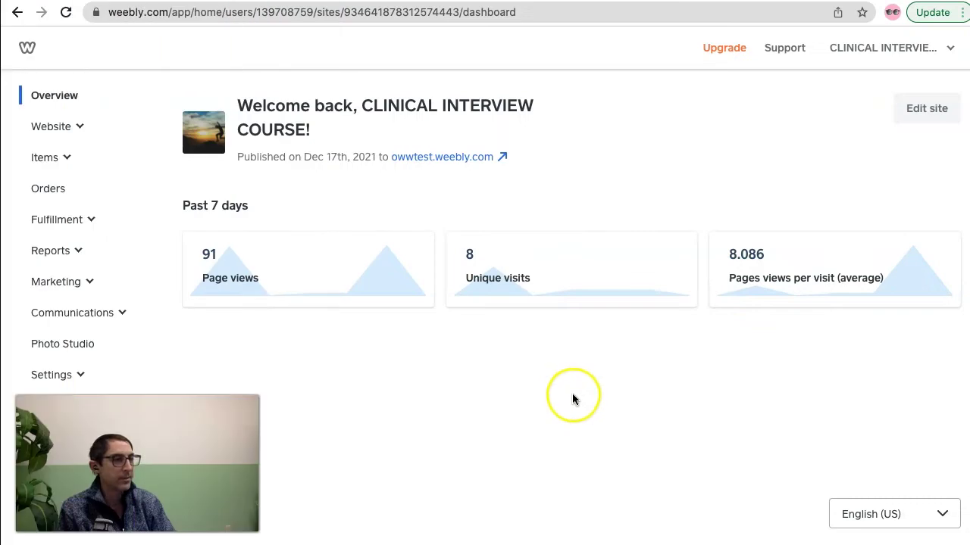
Open the website in the Weebly site editor and check the Owwlish guide alongside
{"action": "left_click", "coordinate": [938, 110]}
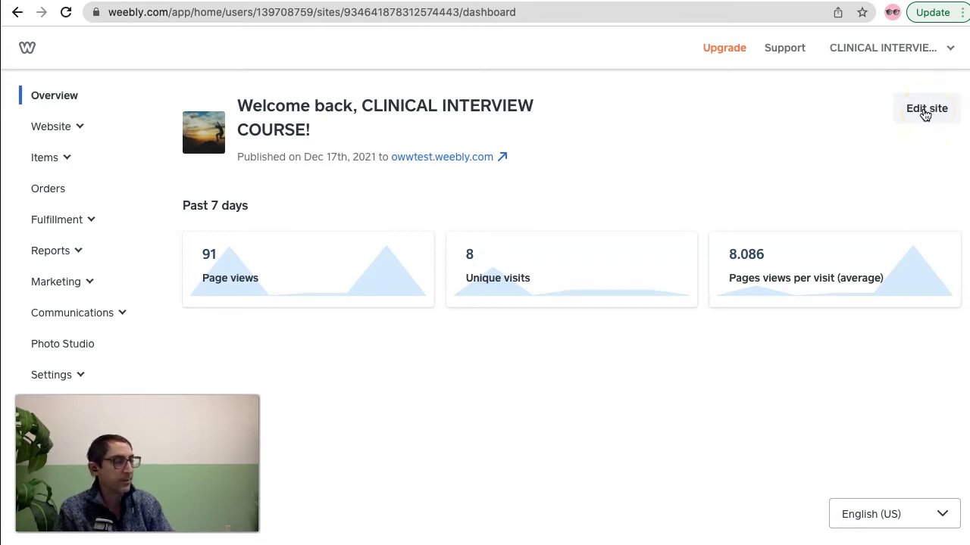
{"action": "left_click", "coordinate": [925, 113]}
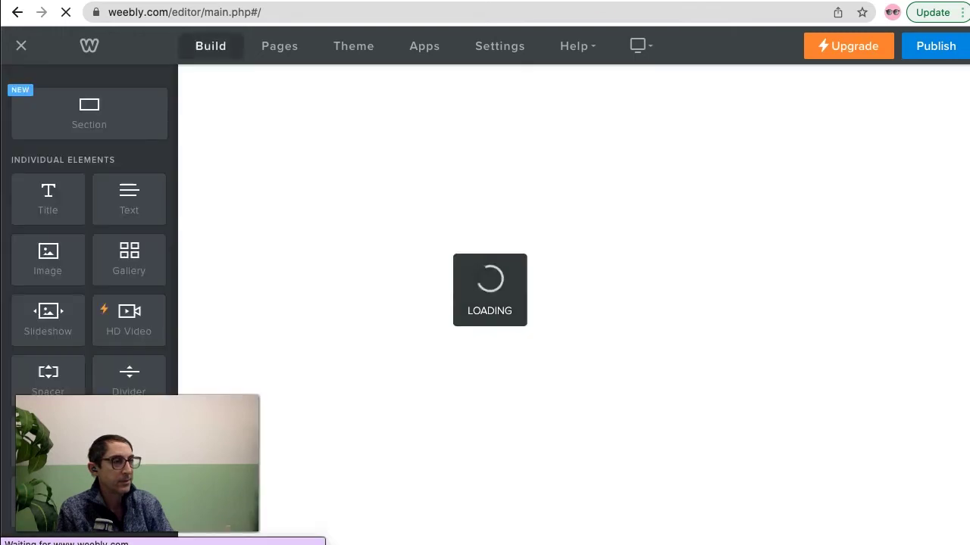
{"action": "key", "text": "ctrl+Tab"}
{"action": "scroll", "coordinate": [378, 227], "scroll_direction": "up", "scroll_amount": 1}
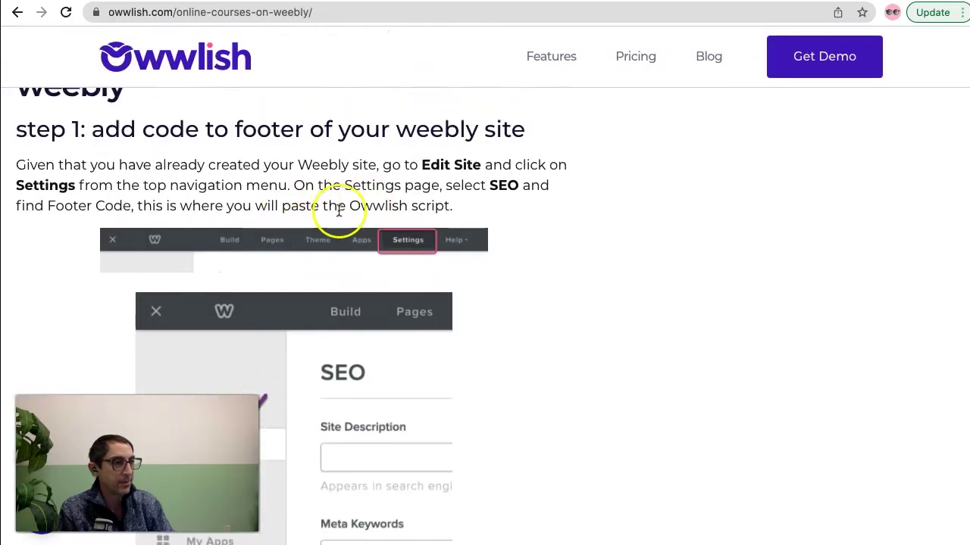
{"action": "scroll", "coordinate": [363, 223], "scroll_direction": "down", "scroll_amount": 1}
{"action": "scroll", "coordinate": [394, 225], "scroll_direction": "down", "scroll_amount": 1}
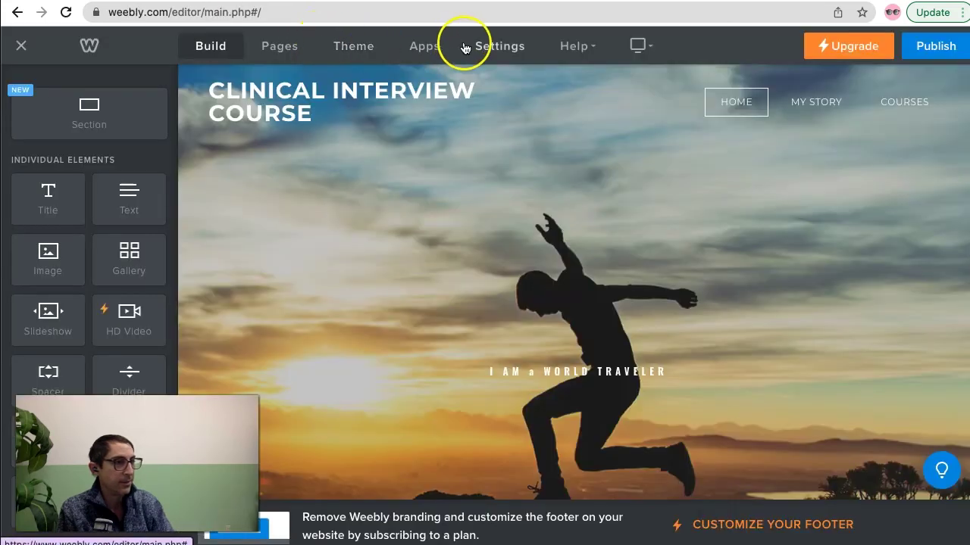
Go to Settings > SEO and place the caret in the empty Footer Code field
{"action": "left_click", "coordinate": [500, 46]}
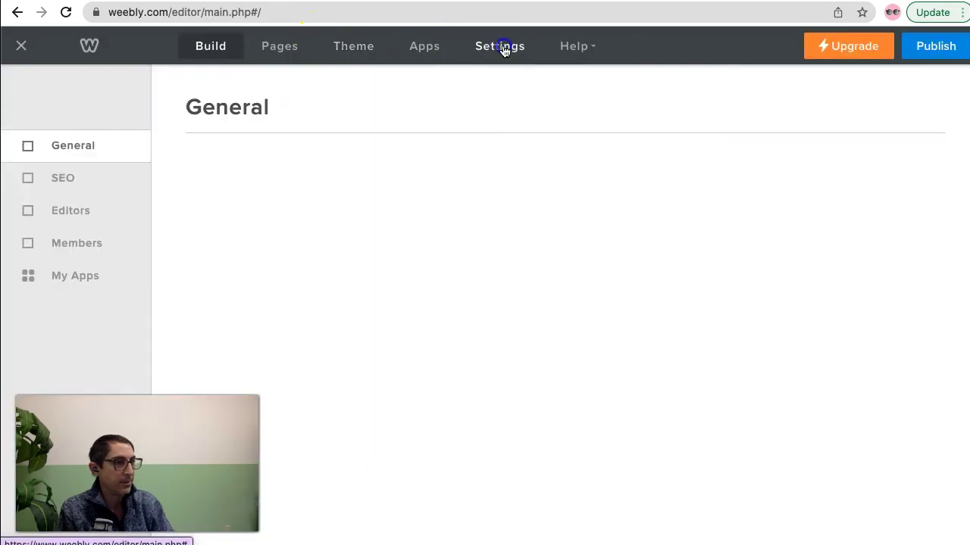
{"action": "left_click", "coordinate": [91, 181]}
{"action": "scroll", "coordinate": [458, 242], "scroll_direction": "down", "scroll_amount": 2}
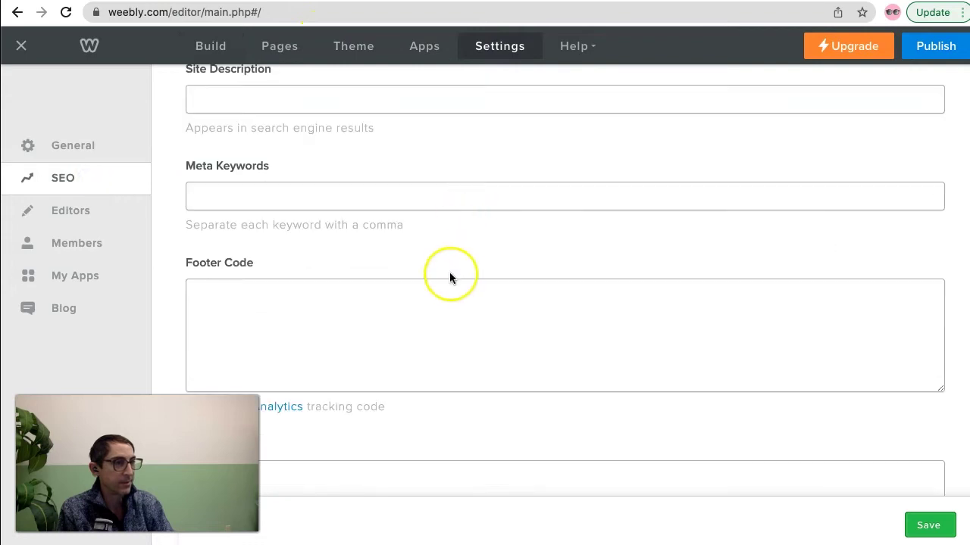
{"action": "left_click", "coordinate": [449, 286]}
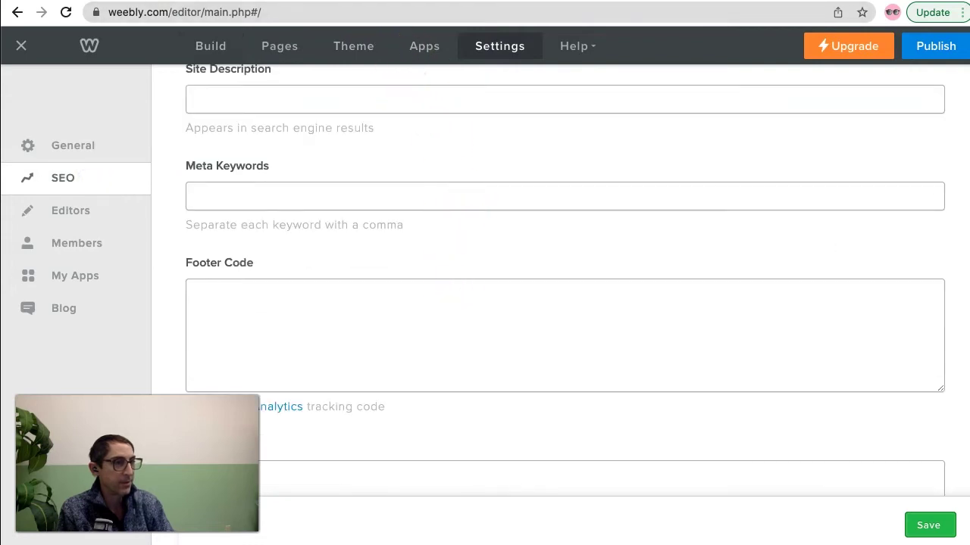
Start a new Weebly platform integration in Owwlish settings, named 'Owwlish Test'
{"action": "key", "text": "ctrl+Tab"}
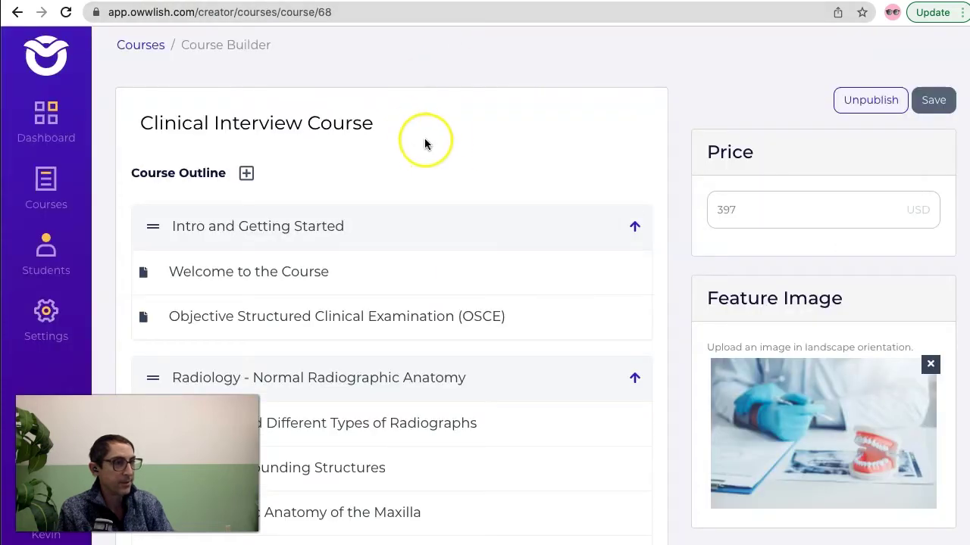
{"action": "left_click", "coordinate": [45, 318]}
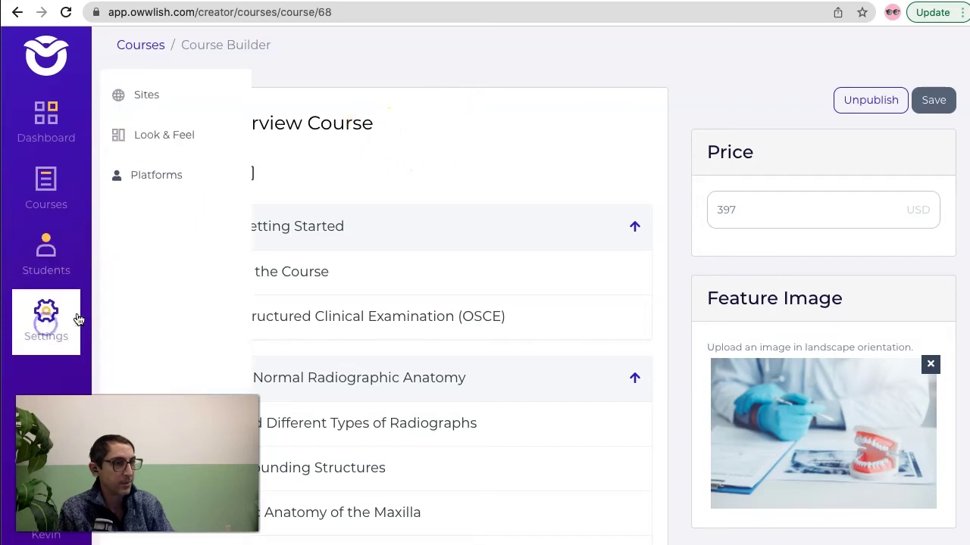
{"action": "left_click", "coordinate": [156, 170]}
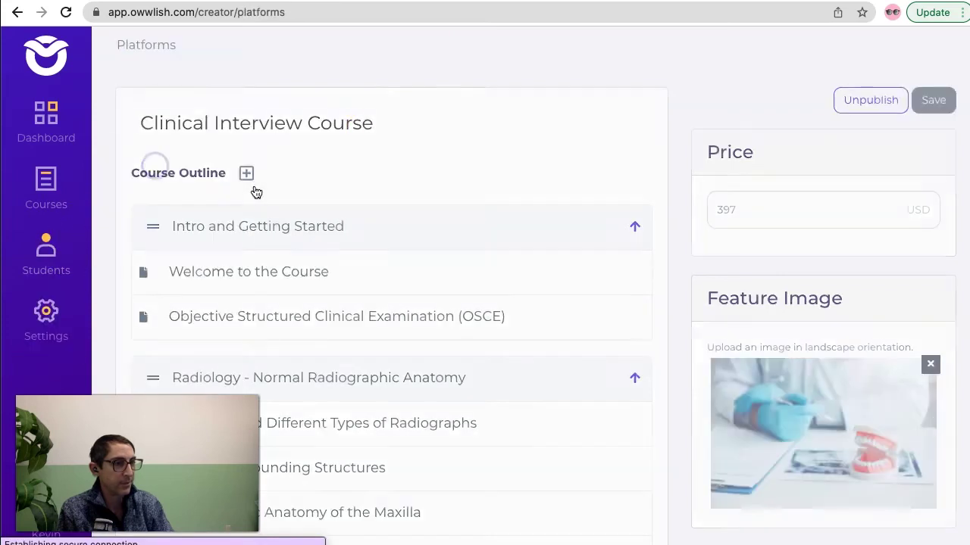
{"action": "left_click", "coordinate": [397, 212]}
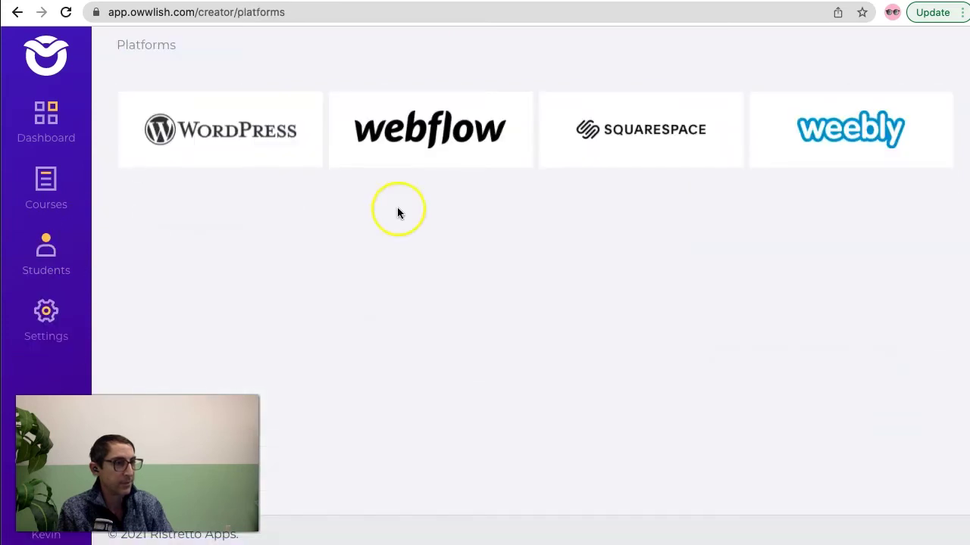
{"action": "left_click", "coordinate": [847, 143]}
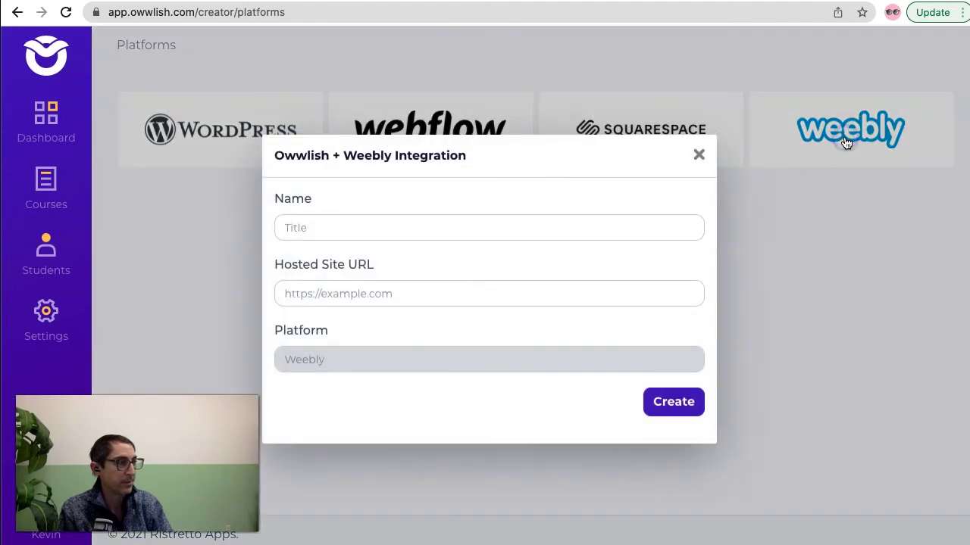
{"action": "left_click", "coordinate": [509, 219]}
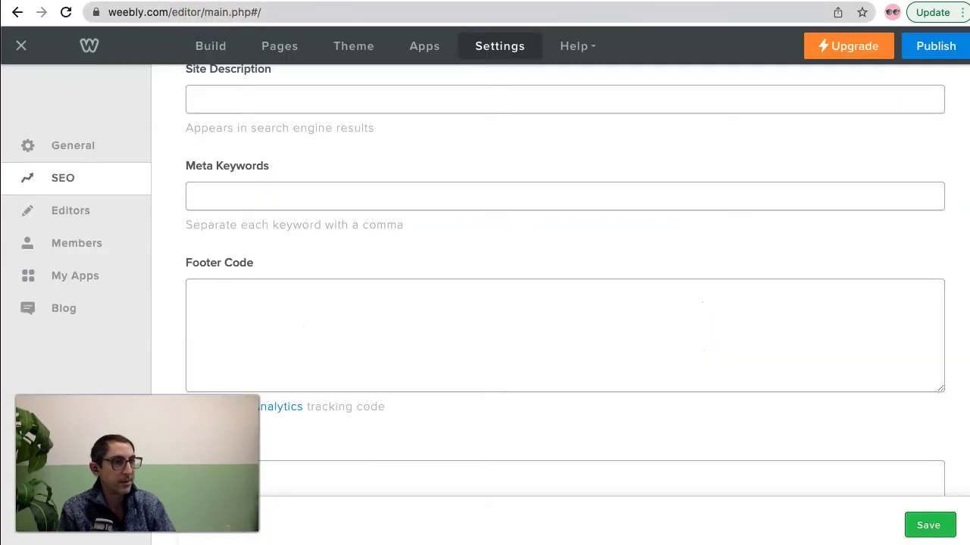
{"action": "scroll", "coordinate": [326, 104], "scroll_direction": "up", "scroll_amount": 2}
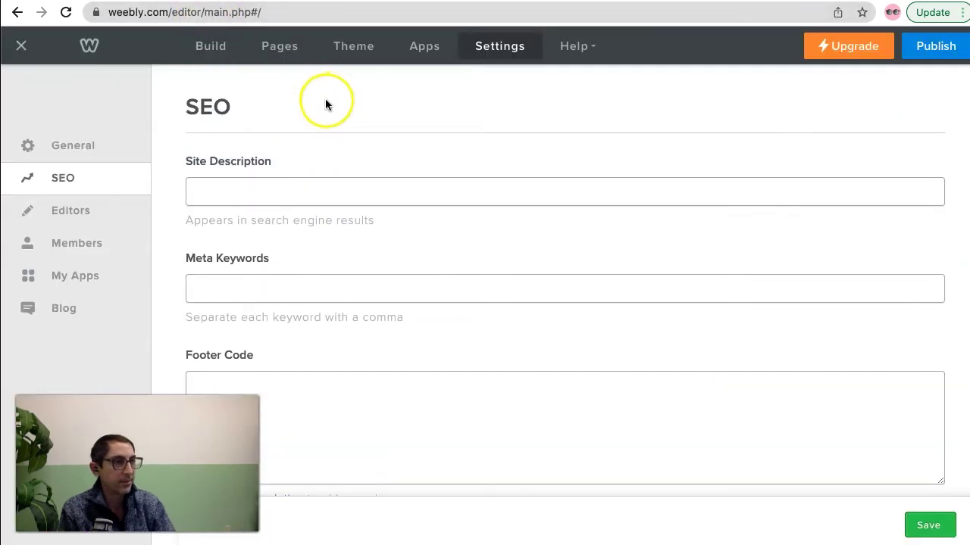
{"action": "left_click", "coordinate": [92, 134]}
{"action": "right_click", "coordinate": [266, 229]}
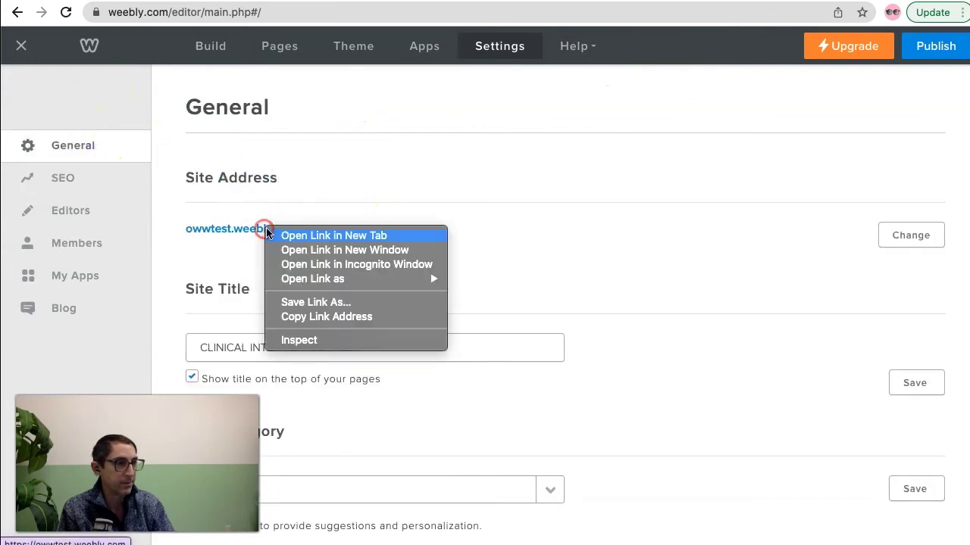
{"action": "left_click", "coordinate": [311, 317]}
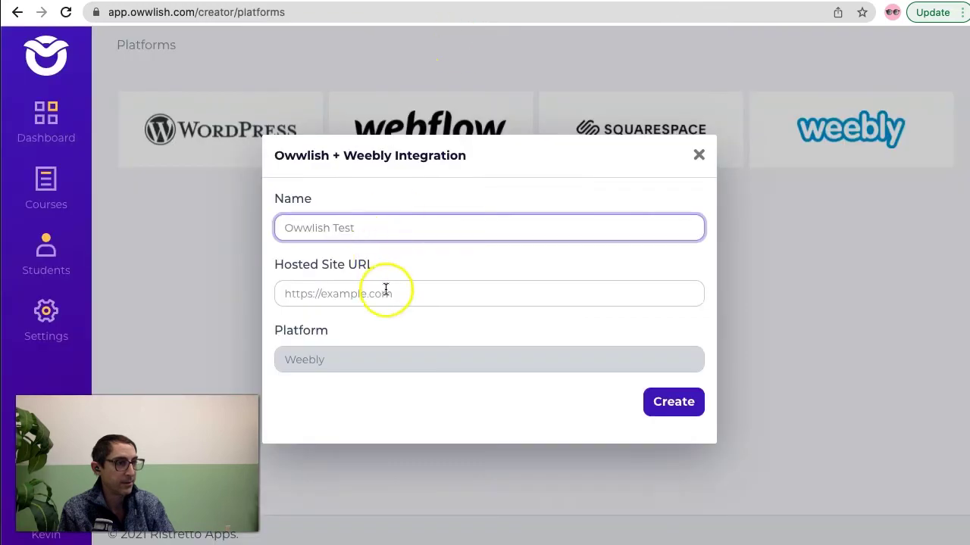
{"action": "left_click", "coordinate": [385, 291]}
{"action": "key", "text": "super+v"}
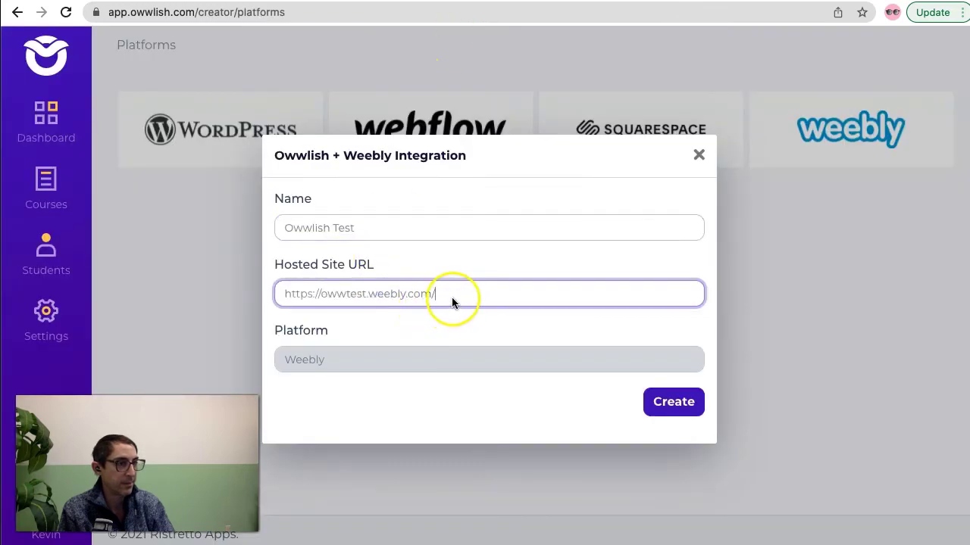
{"action": "left_click", "coordinate": [680, 402]}
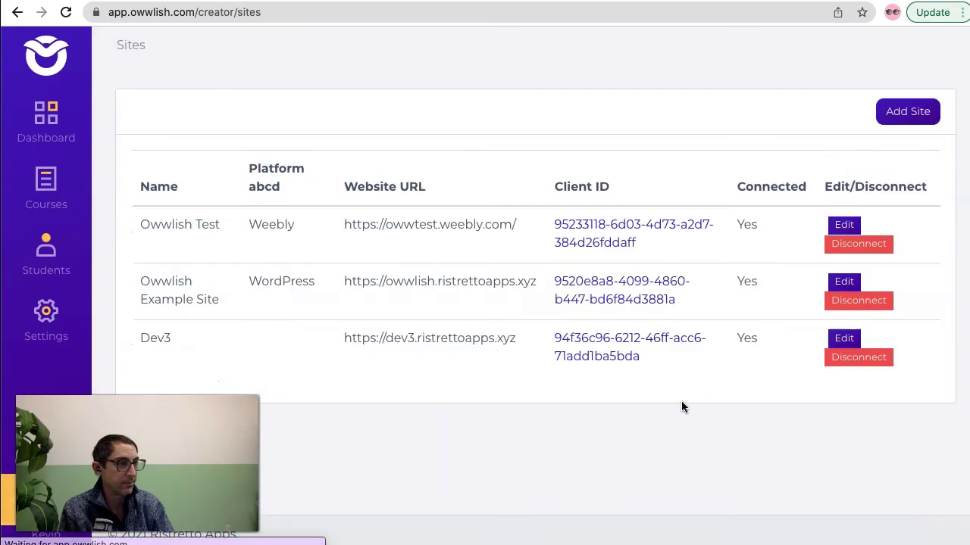
Open the Owwlish Test integration code and select the whole script
{"action": "left_click", "coordinate": [676, 392]}
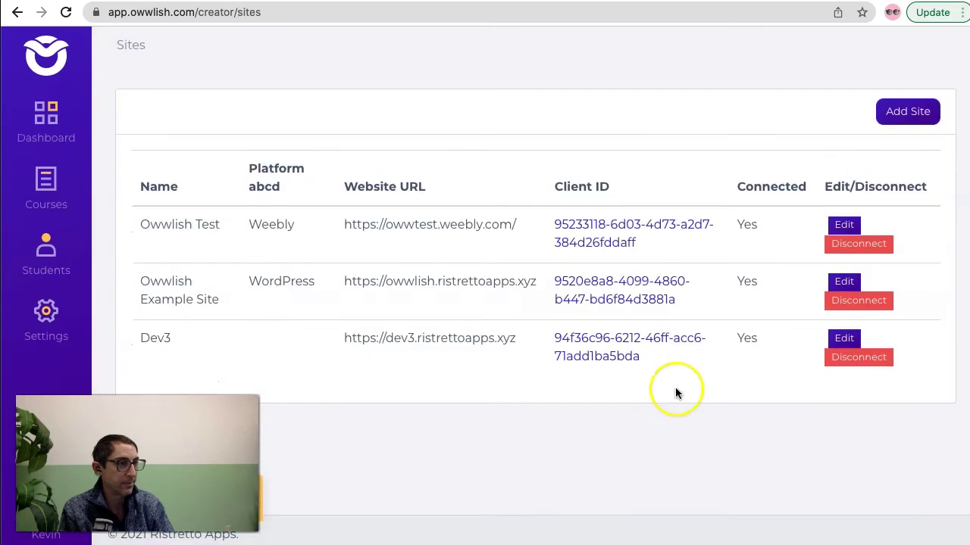
{"action": "left_click", "coordinate": [587, 234]}
{"action": "left_click", "coordinate": [457, 266]}
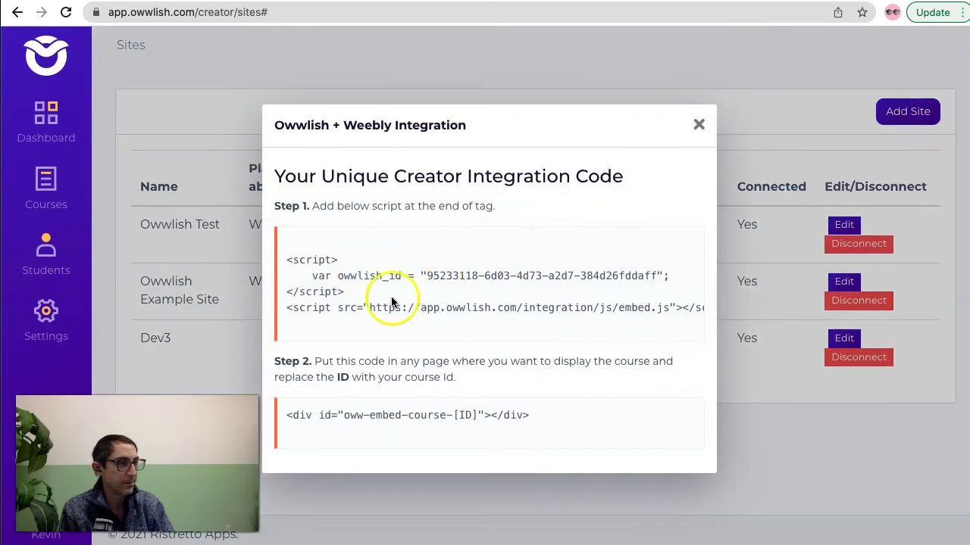
{"action": "left_click_drag", "start_coordinate": [281, 260], "coordinate": [698, 309]}
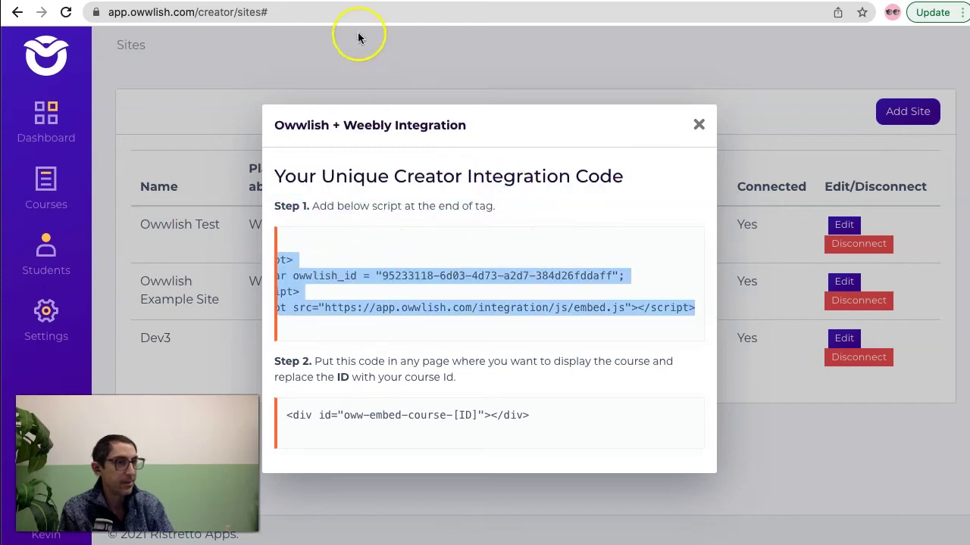
Paste the copied Owwlish integration script into Weebly's SEO Footer Code field
{"action": "key", "text": "ctrl+Tab"}
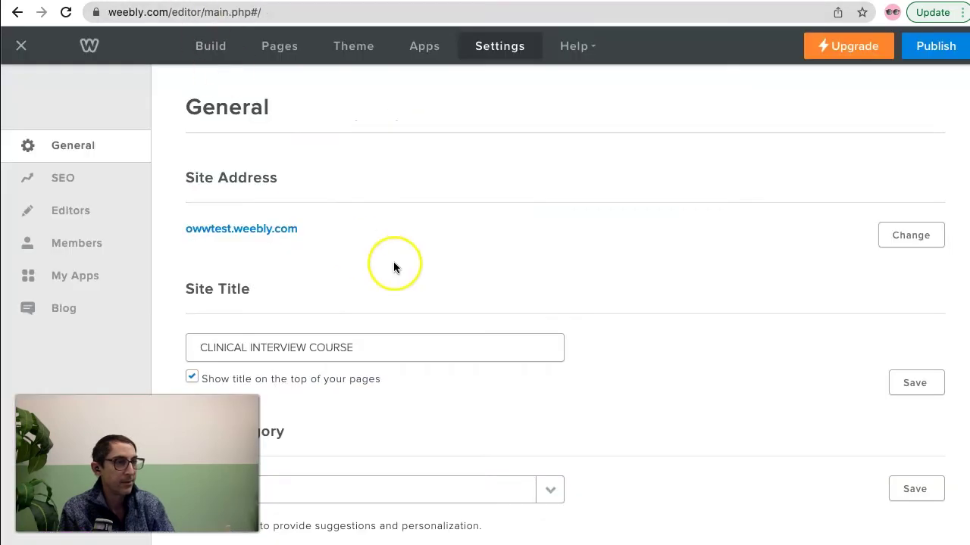
{"action": "left_click", "coordinate": [105, 188]}
{"action": "scroll", "coordinate": [356, 227], "scroll_direction": "down", "scroll_amount": 3}
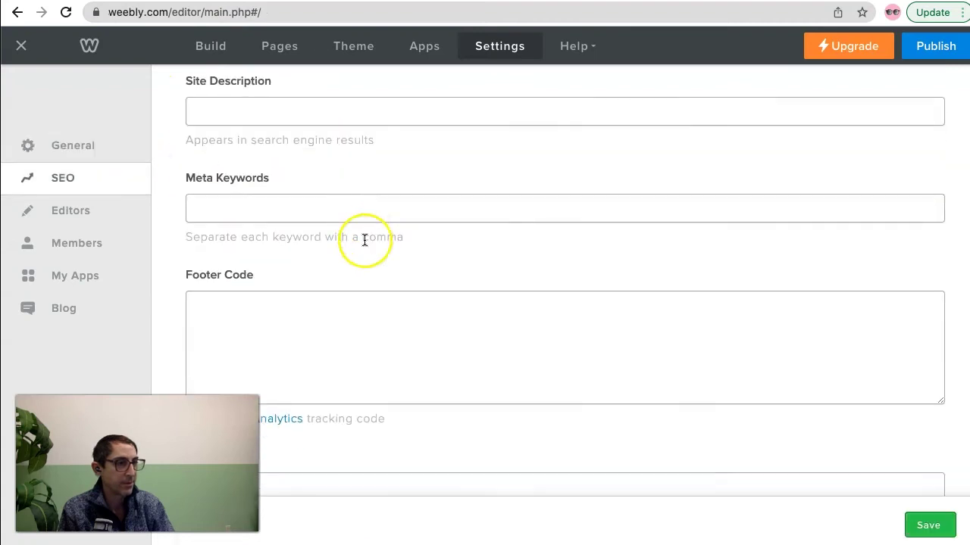
{"action": "left_click", "coordinate": [377, 307]}
{"action": "right_click", "coordinate": [377, 307]}
{"action": "left_click", "coordinate": [412, 400]}
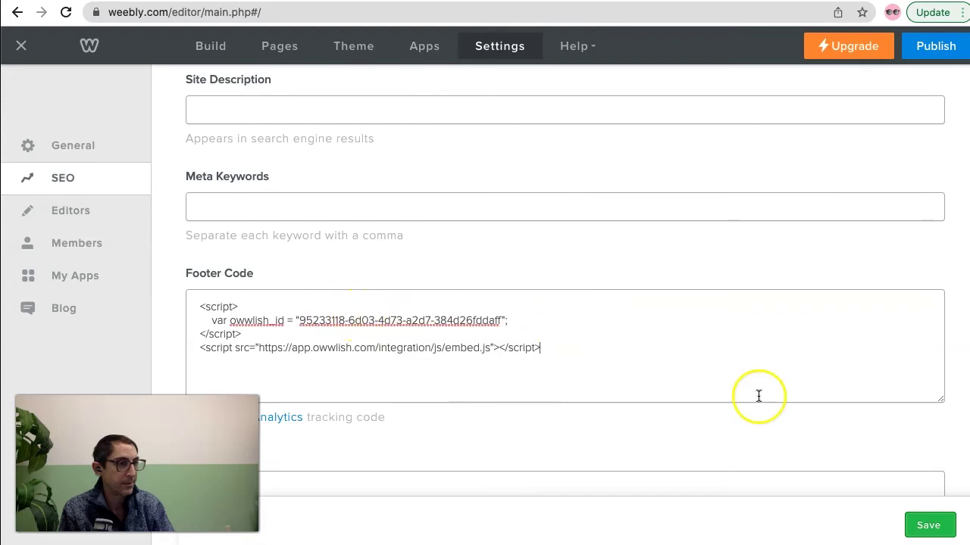
{"action": "scroll", "coordinate": [761, 395], "scroll_direction": "down", "scroll_amount": 2}
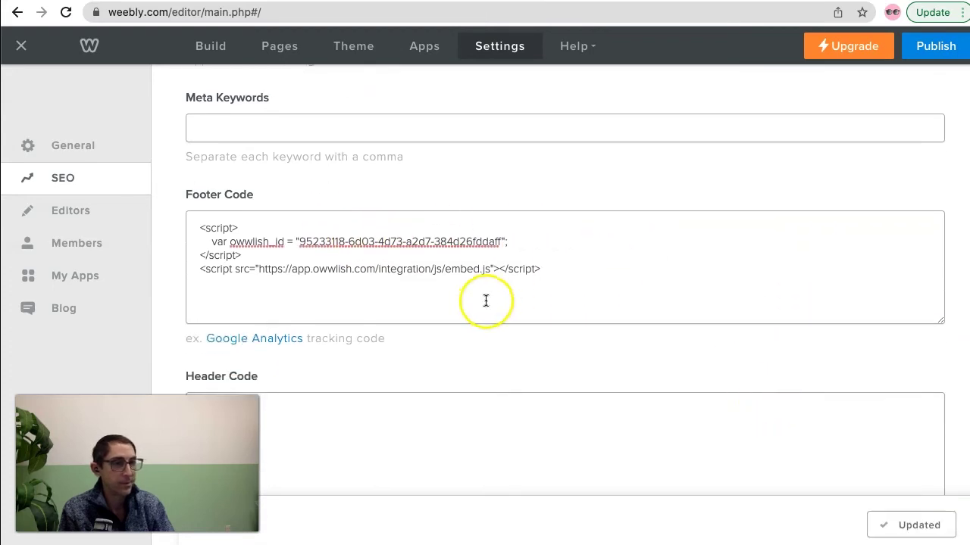
Add a standard page named 'Clinical Interview' with Header Type set to No Header
{"action": "left_click", "coordinate": [278, 47]}
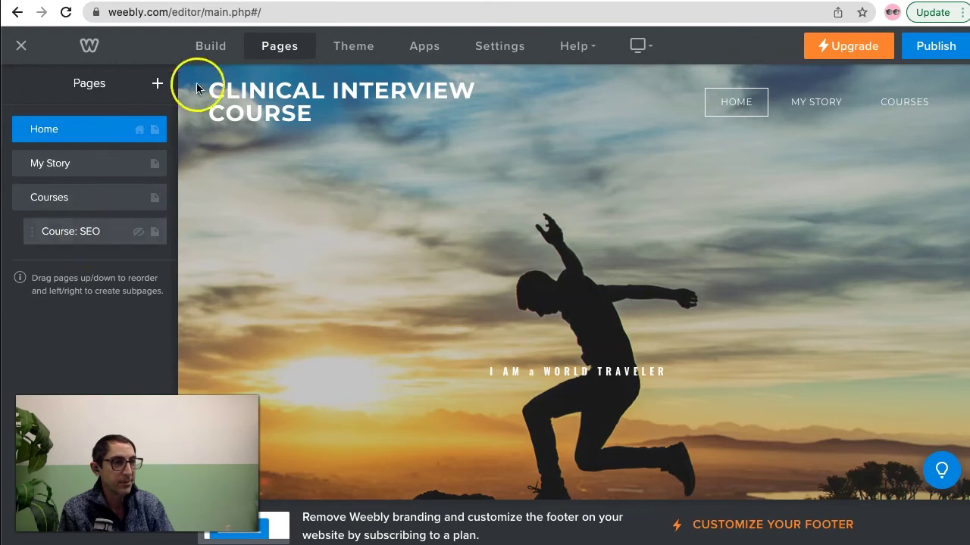
{"action": "left_click", "coordinate": [158, 84]}
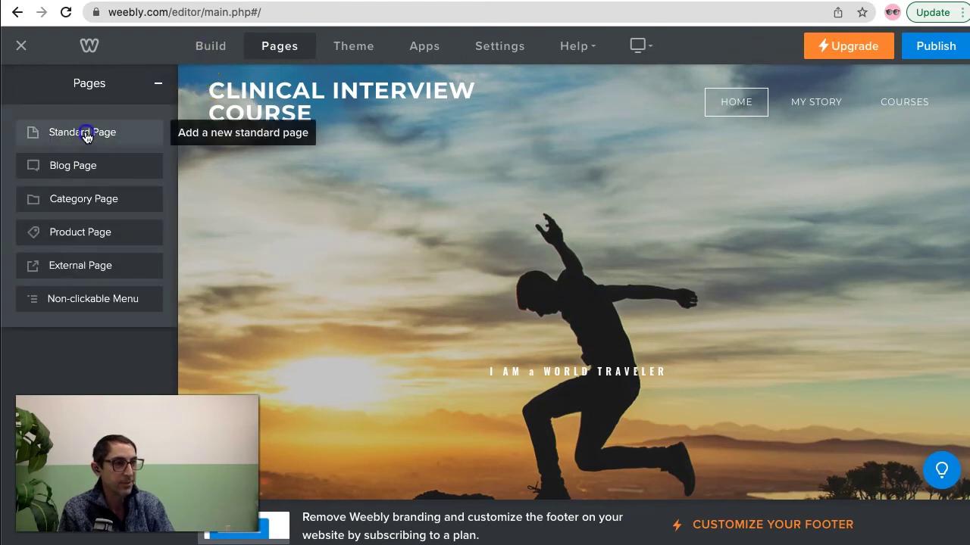
{"action": "left_click", "coordinate": [87, 134]}
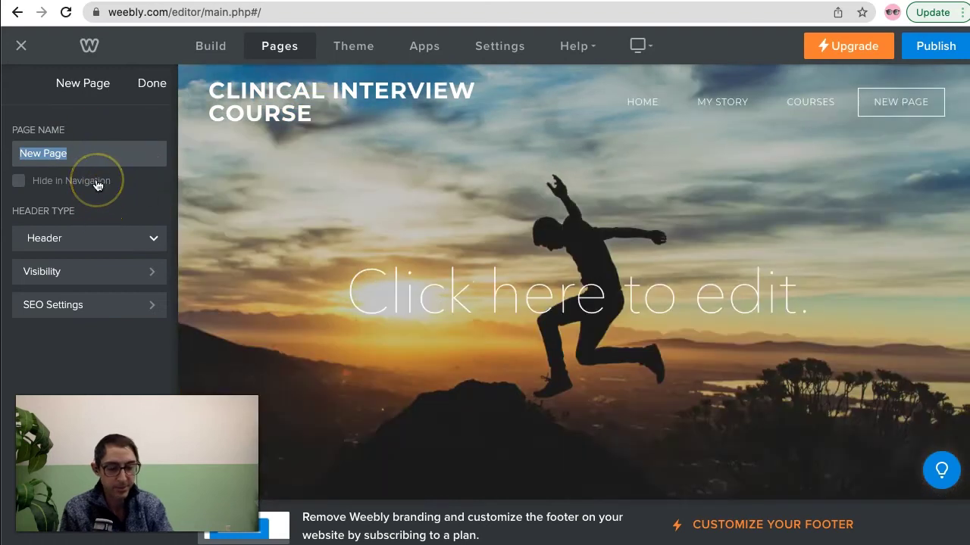
{"action": "type", "text": "Clinical Int"}
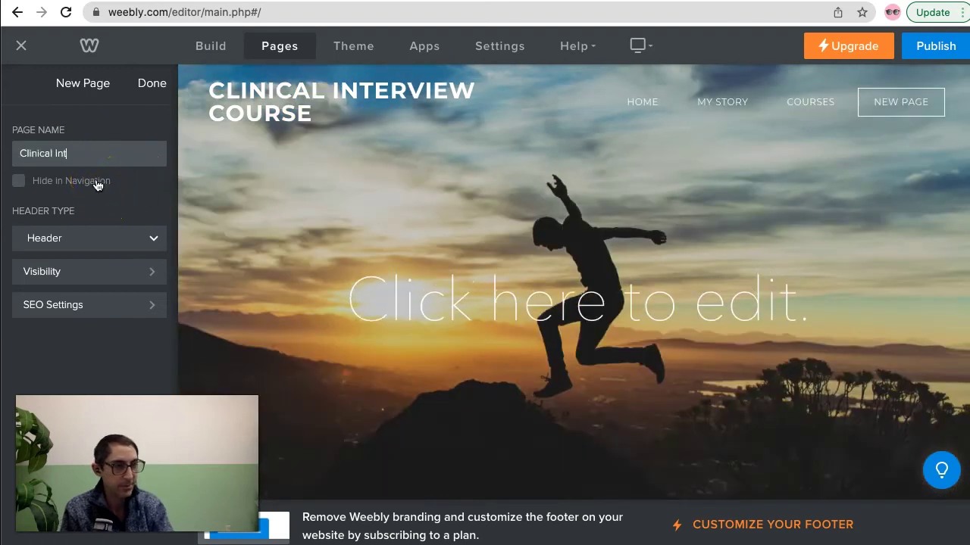
{"action": "type", "text": "erview"}
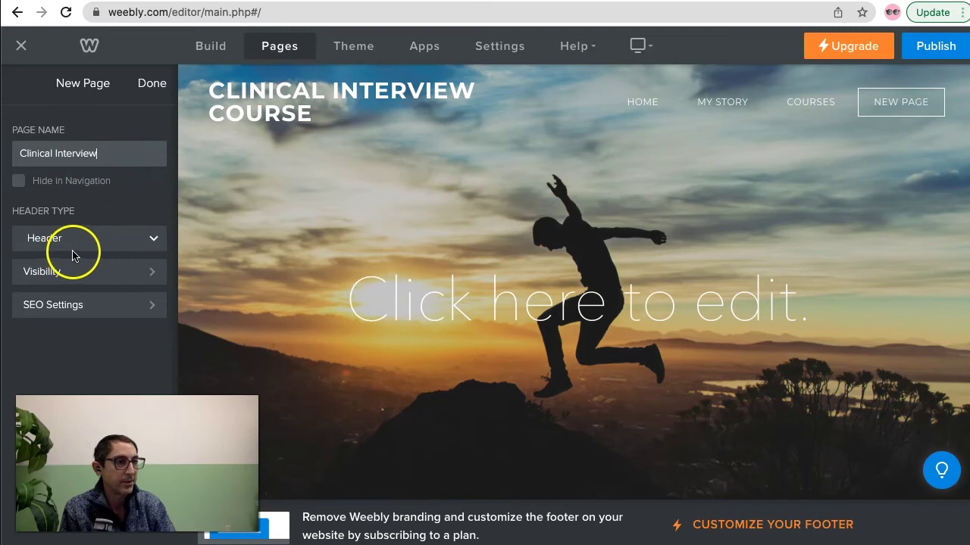
{"action": "left_click", "coordinate": [151, 239]}
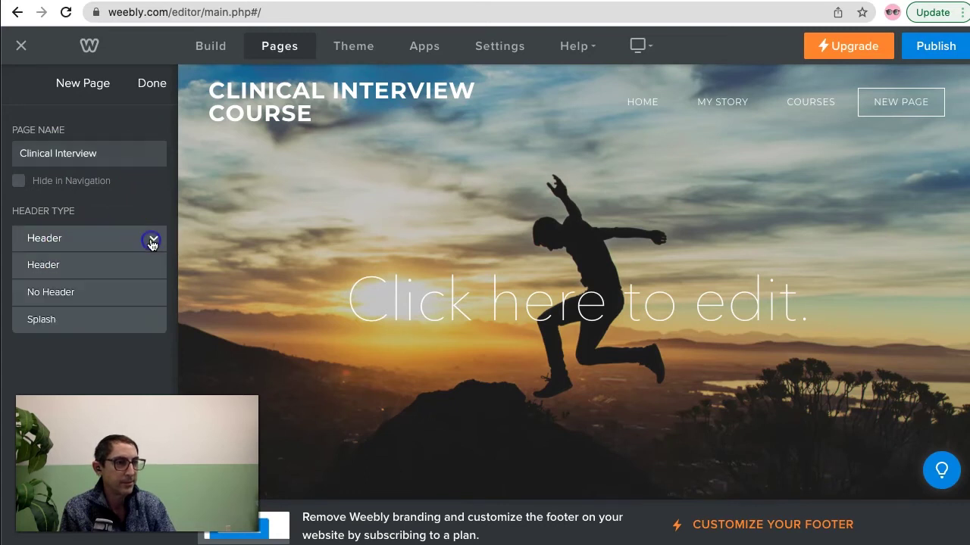
{"action": "left_click", "coordinate": [106, 290]}
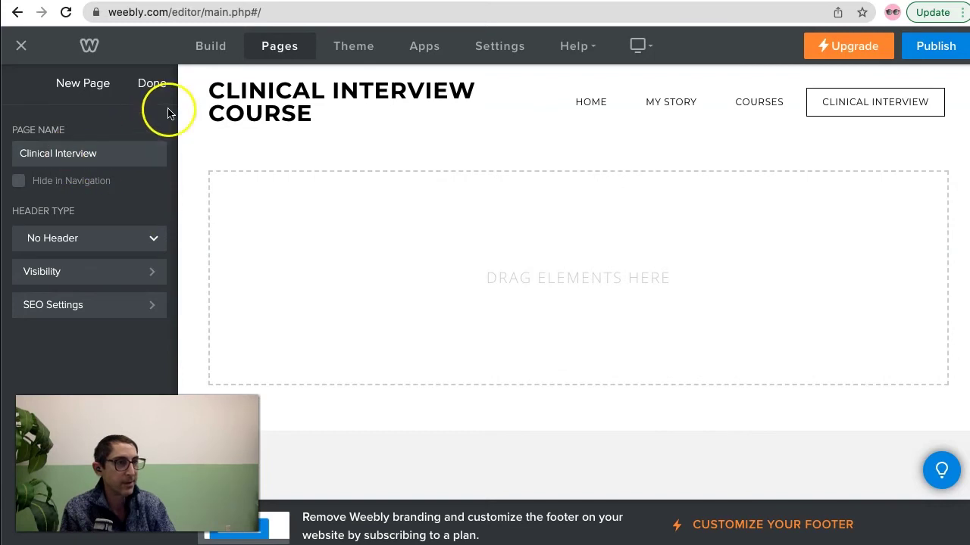
{"action": "left_click", "coordinate": [151, 84]}
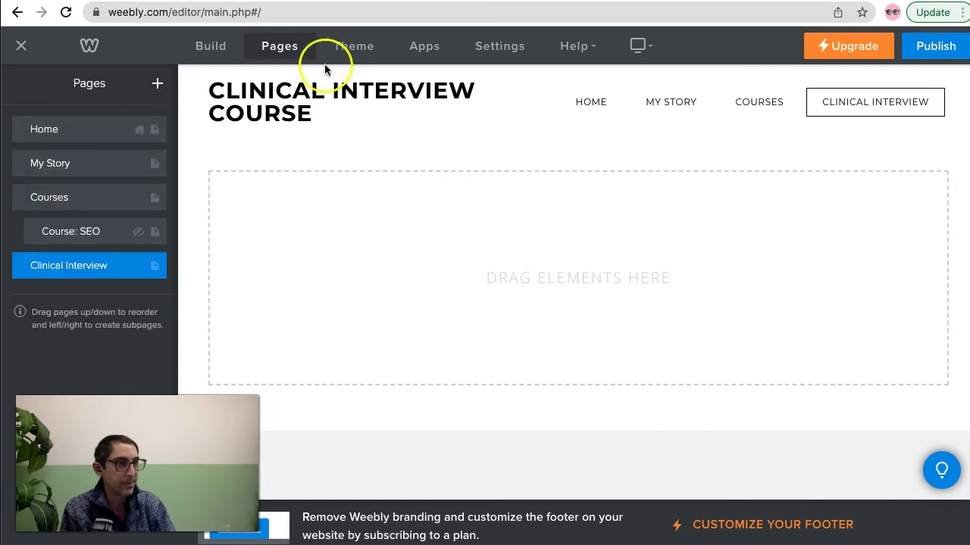
Scroll the Owwlish Weebly guide down to the Embed Code block instructions
{"action": "left_click", "coordinate": [356, 1]}
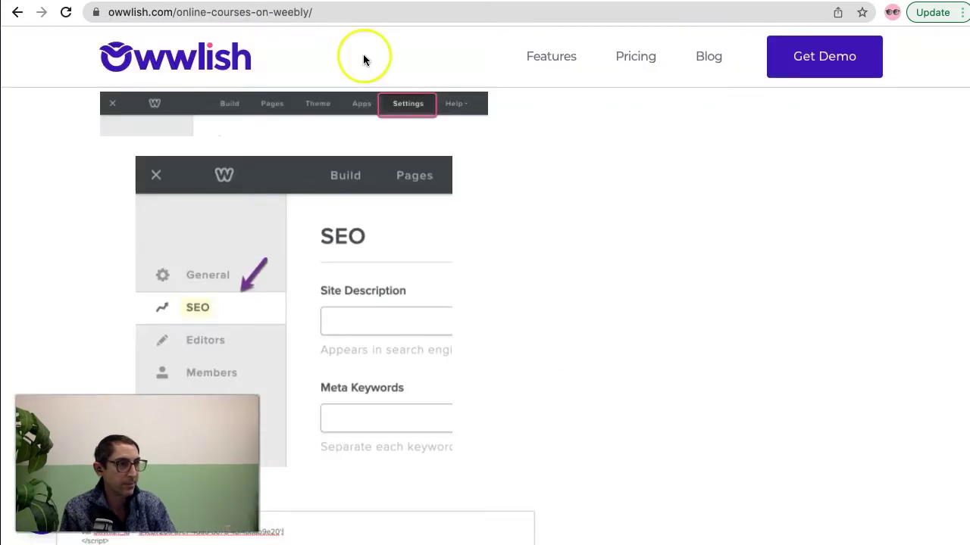
{"action": "scroll", "coordinate": [382, 256], "scroll_direction": "down", "scroll_amount": 10}
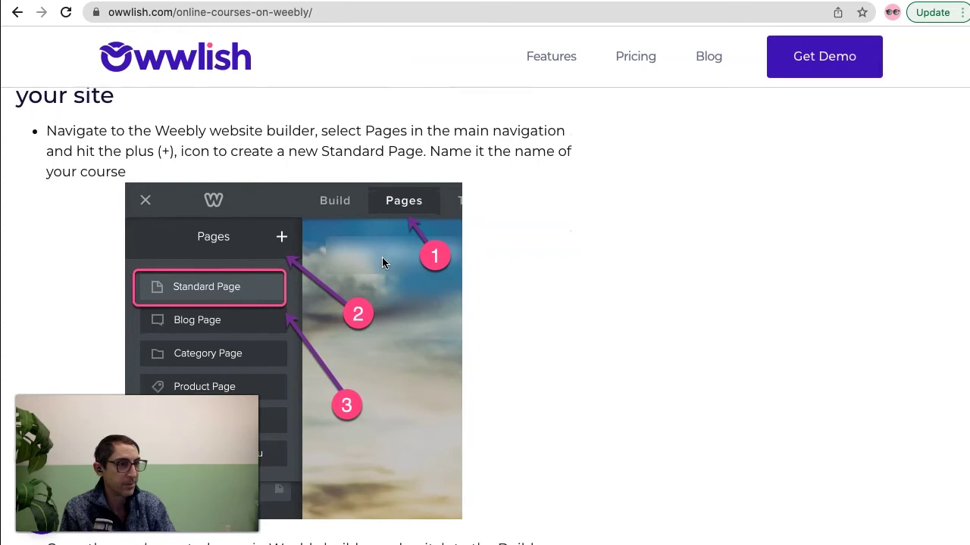
{"action": "scroll", "coordinate": [382, 257], "scroll_direction": "down", "scroll_amount": 10}
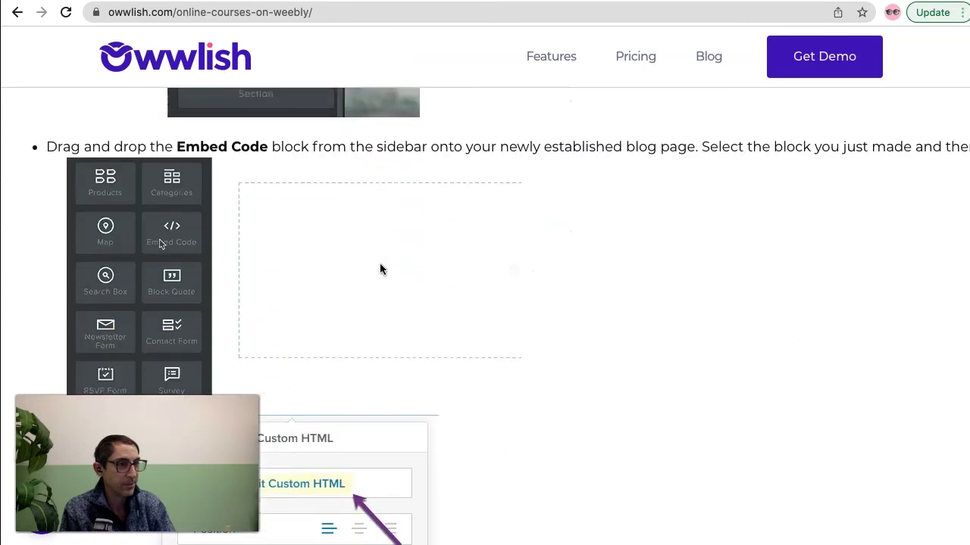
{"action": "scroll", "coordinate": [379, 269], "scroll_direction": "down", "scroll_amount": 2}
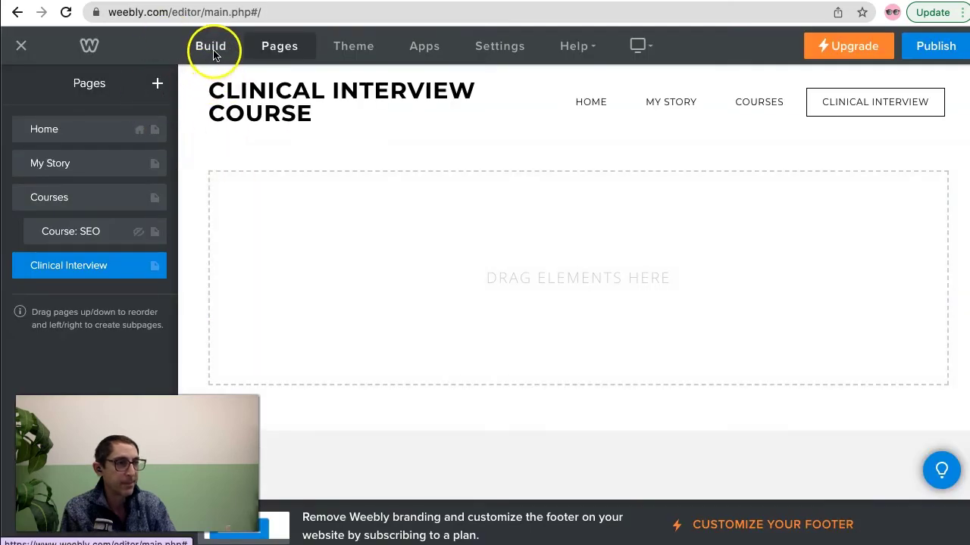
Drag an Embed Code element onto the Clinical Interview page and open its Custom HTML options
{"action": "left_click", "coordinate": [214, 51]}
{"action": "scroll", "coordinate": [150, 240], "scroll_direction": "down", "scroll_amount": 3}
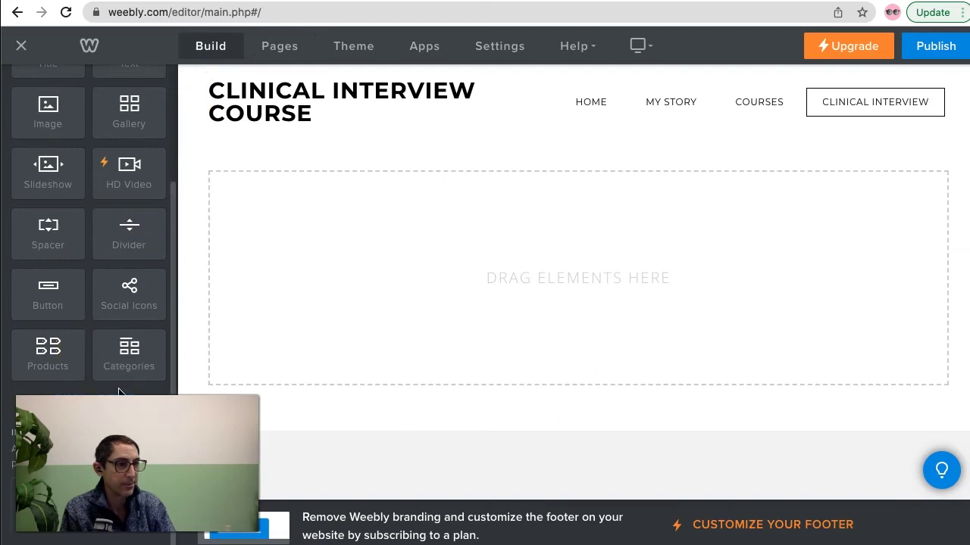
{"action": "scroll", "coordinate": [118, 392], "scroll_direction": "down", "scroll_amount": 3}
{"action": "left_click_drag", "start_coordinate": [130, 275], "coordinate": [540, 213]}
{"action": "left_click", "coordinate": [613, 161]}
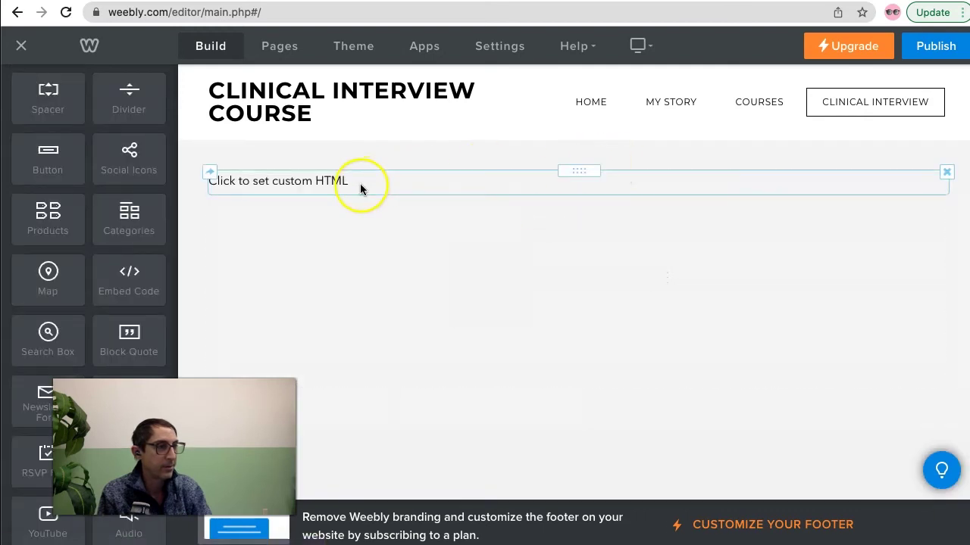
{"action": "left_click", "coordinate": [584, 181]}
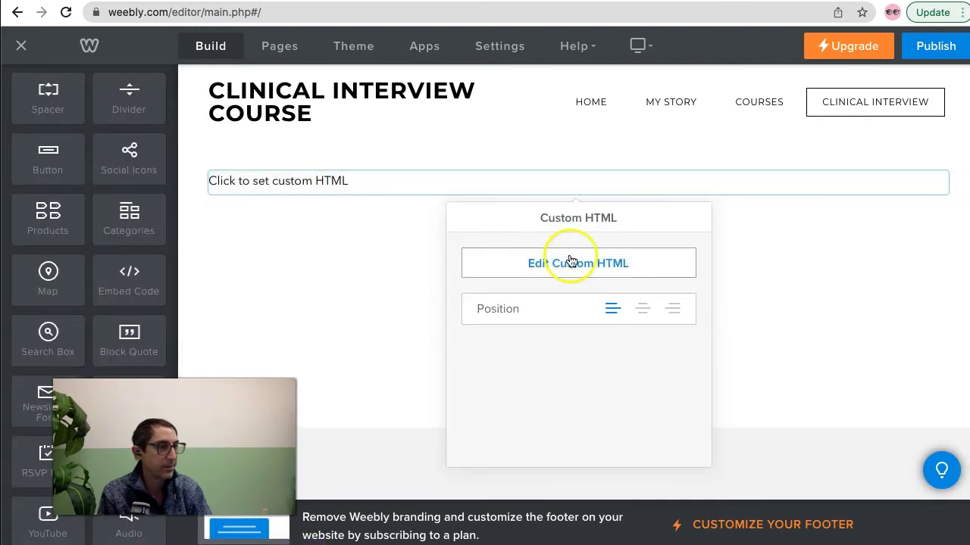
Paste Owwlish's Step 2 oww-embed-course-[ID] div into the element's custom HTML
{"action": "left_click", "coordinate": [570, 261]}
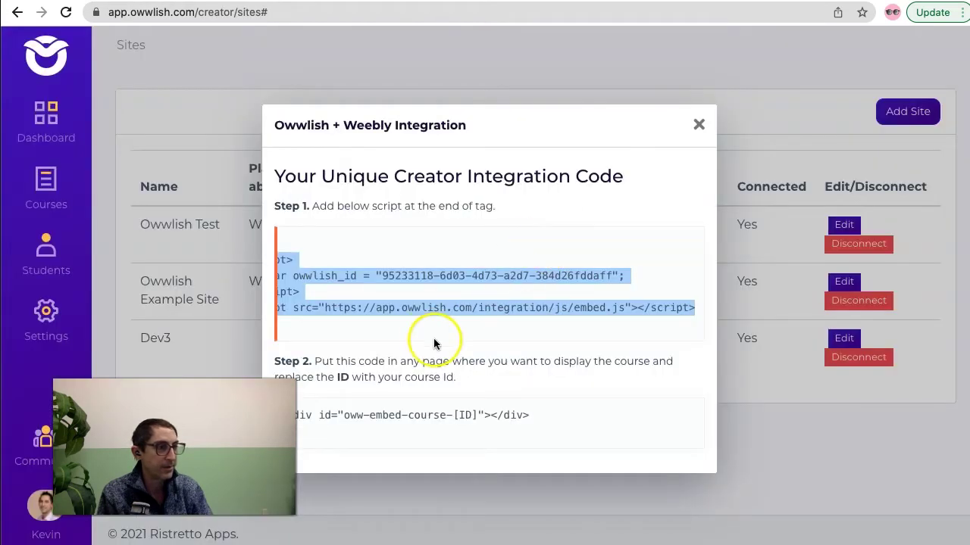
{"action": "left_click_drag", "start_coordinate": [537, 409], "coordinate": [296, 421]}
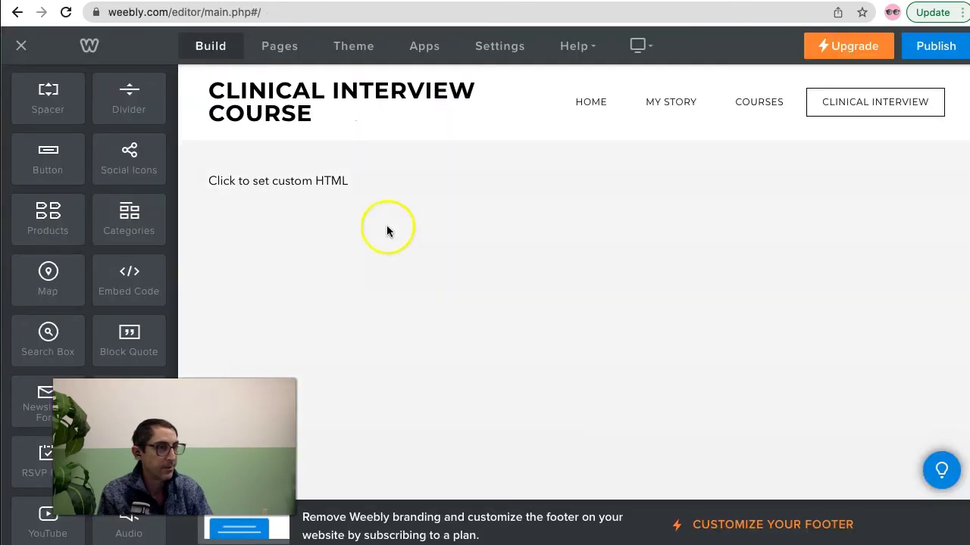
{"action": "left_click", "coordinate": [556, 188]}
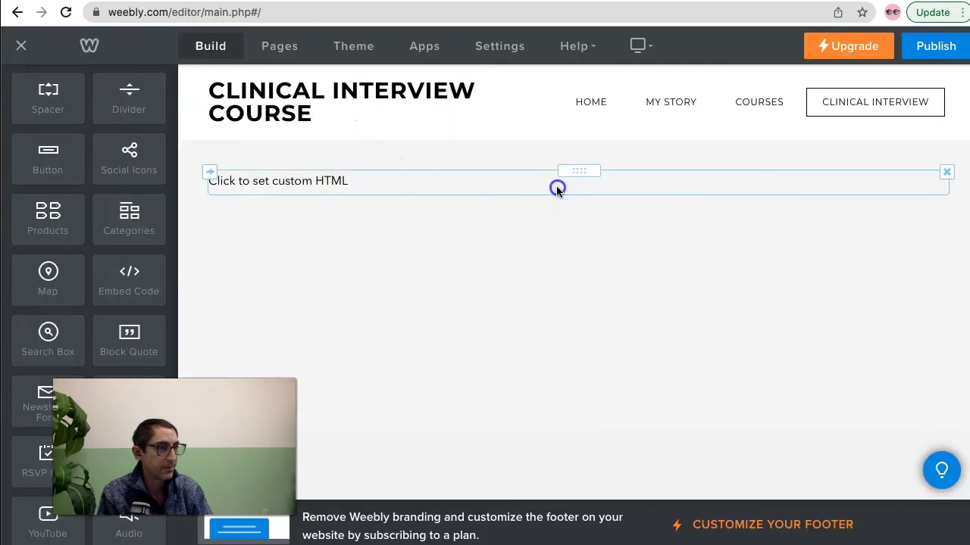
{"action": "left_click", "coordinate": [570, 258]}
{"action": "left_click", "coordinate": [459, 220]}
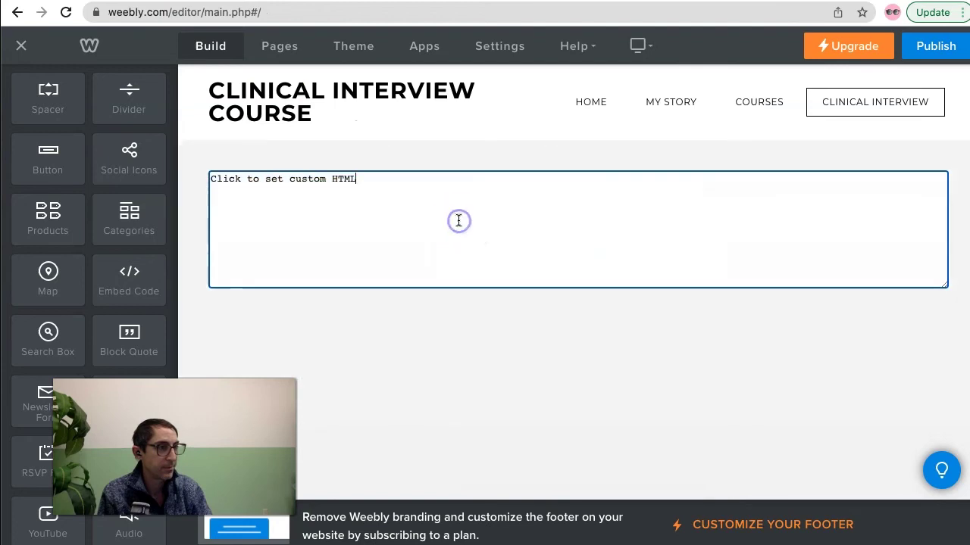
{"action": "key", "text": "ctrl+a"}
{"action": "type", "text": "<div id=\"oww-embed-course-[ID]\"></div>"}
Select the [ID] placeholder, then close Owwlish's integration code dialog
{"action": "left_click", "coordinate": [391, 181]}
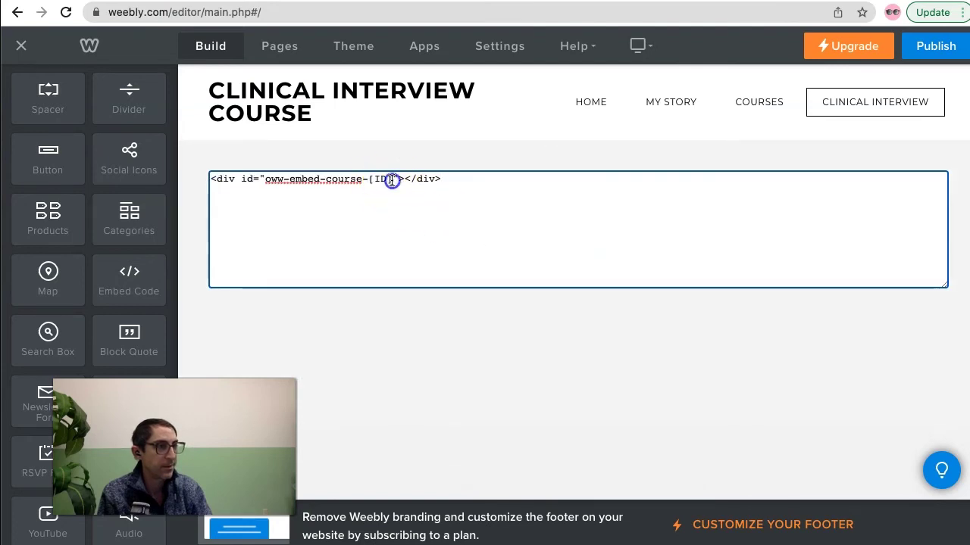
{"action": "left_click_drag", "start_coordinate": [370, 180], "coordinate": [369, 181]}
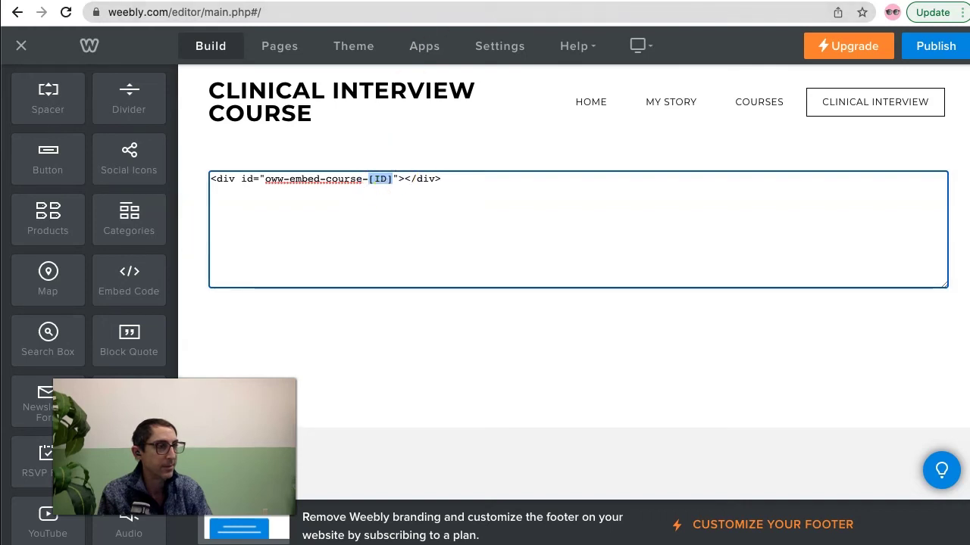
{"action": "key", "text": "ctrl+Tab"}
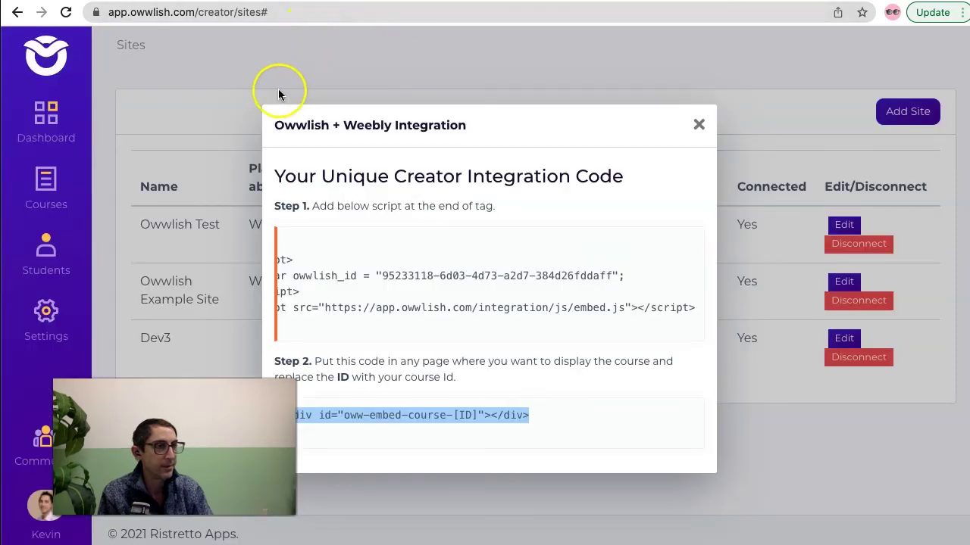
{"action": "left_click", "coordinate": [699, 124]}
Copy the Clinical Interview Course's ID, 68, from its Owwlish course builder address
{"action": "left_click", "coordinate": [46, 182]}
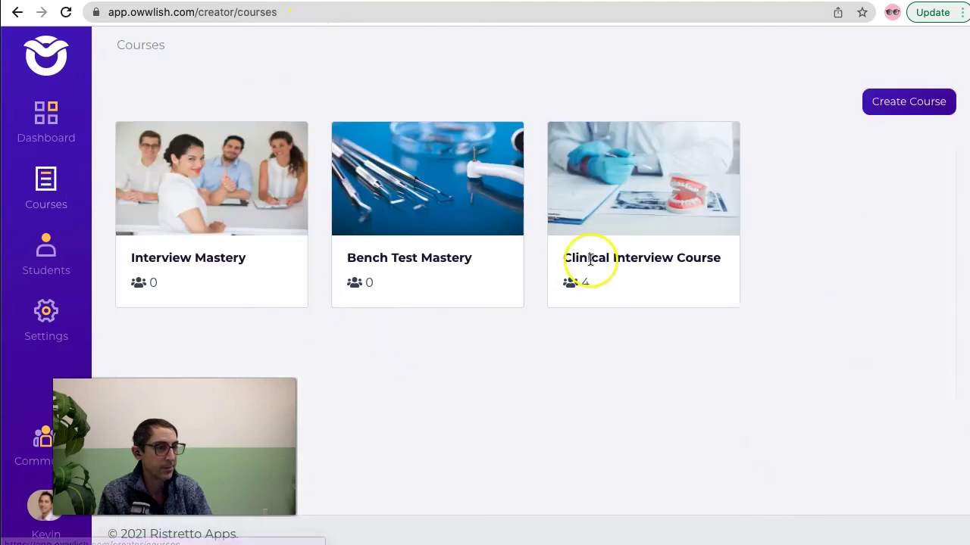
{"action": "left_click", "coordinate": [619, 227]}
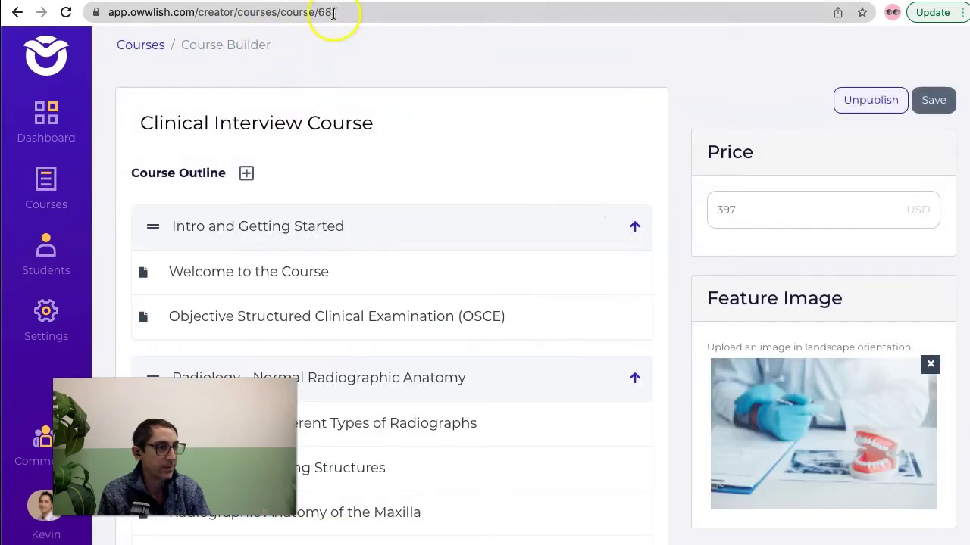
{"action": "double_click", "coordinate": [328, 13]}
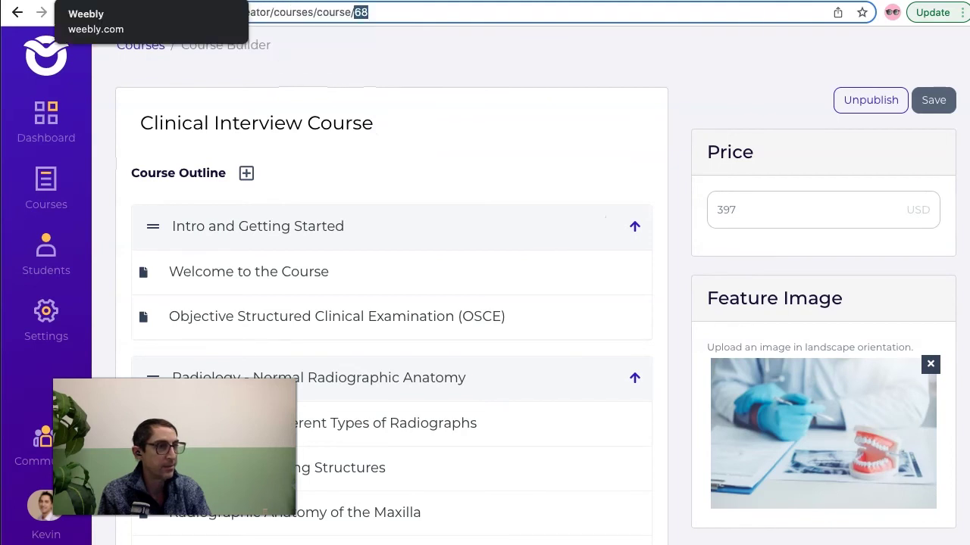
Replace [ID] in the Weebly embed's custom HTML so it reads oww-embed-course-68
{"action": "left_click", "coordinate": [189, 2]}
{"action": "left_click", "coordinate": [573, 184]}
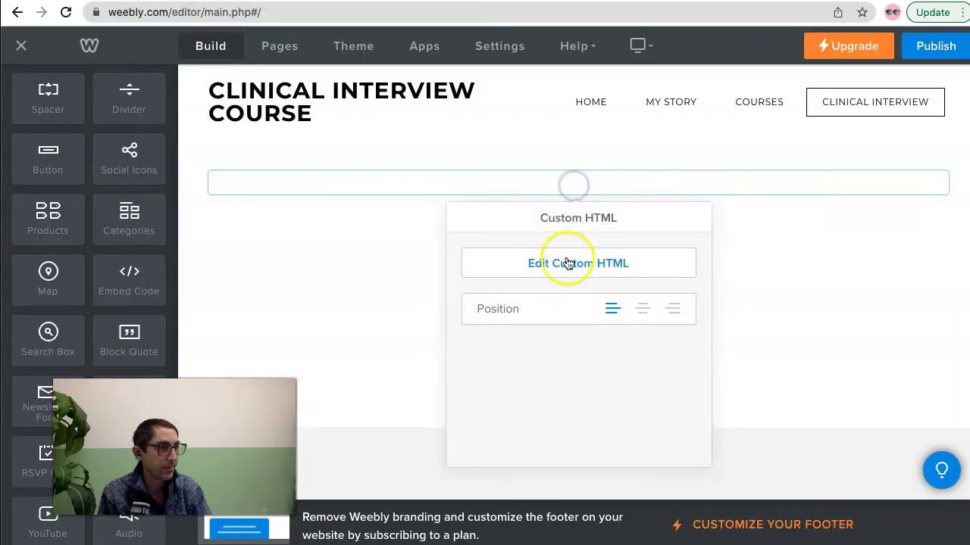
{"action": "left_click", "coordinate": [568, 268]}
{"action": "key", "text": "super+c"}
{"action": "left_click", "coordinate": [390, 179]}
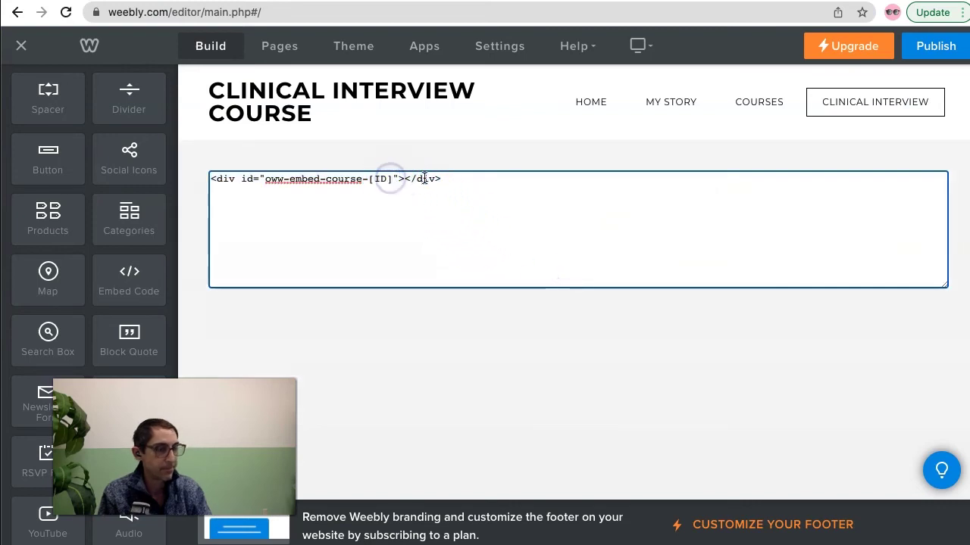
{"action": "key", "text": "Delete"}
{"action": "key", "text": "BackSpace"}
{"action": "key", "text": "super+v"}
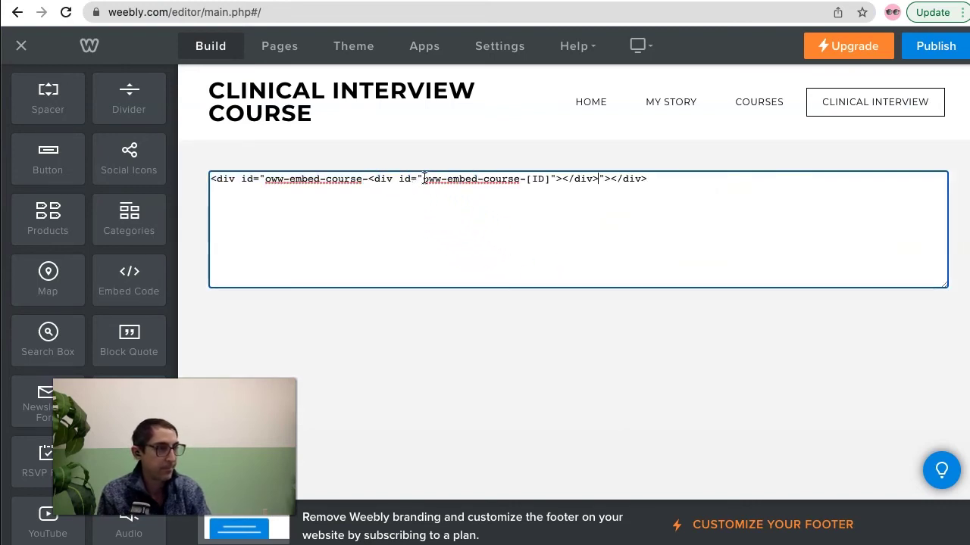
{"action": "key", "text": "super+z"}
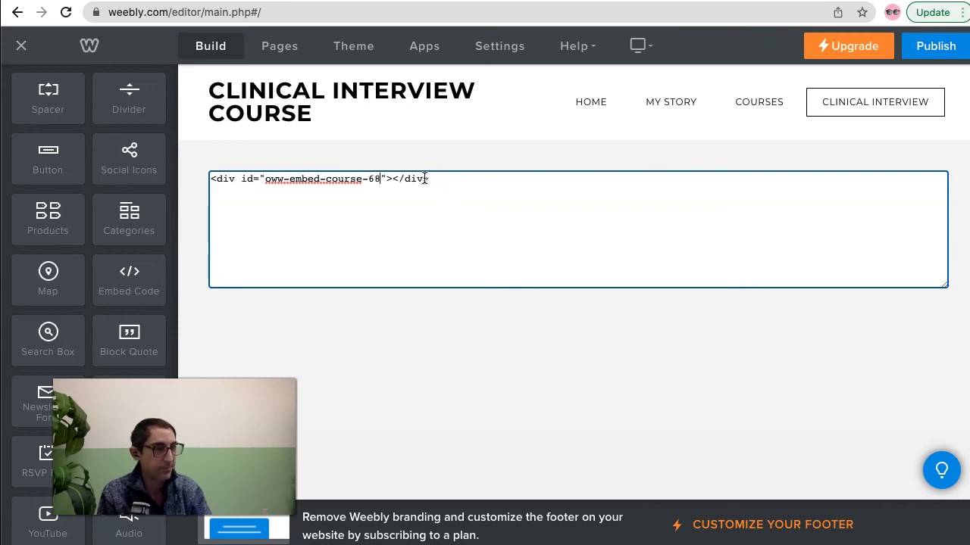
{"action": "left_click", "coordinate": [547, 199]}
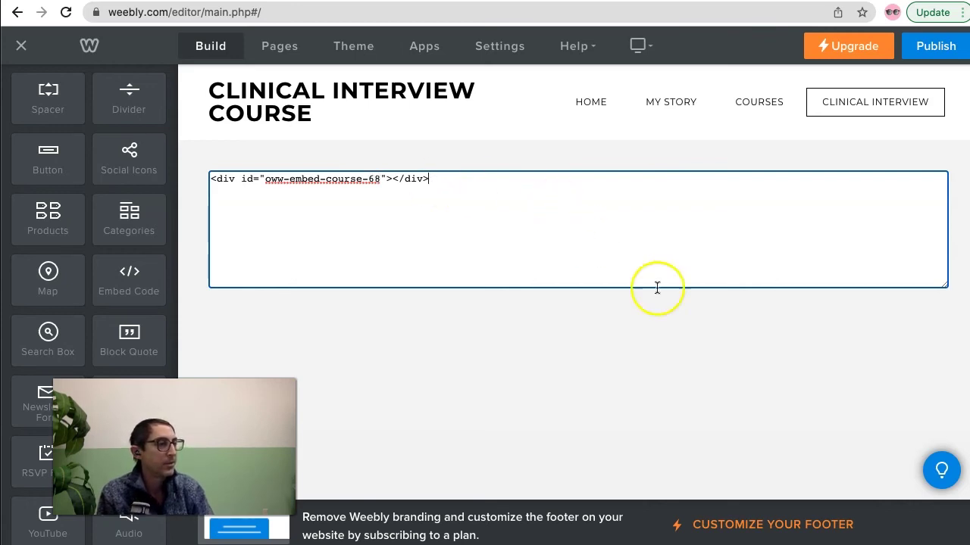
Publish the site and view the embedded course (24 Modules, 89 Lessons, 4 Learners) on the live Clinical Interview page
{"action": "left_click", "coordinate": [686, 315]}
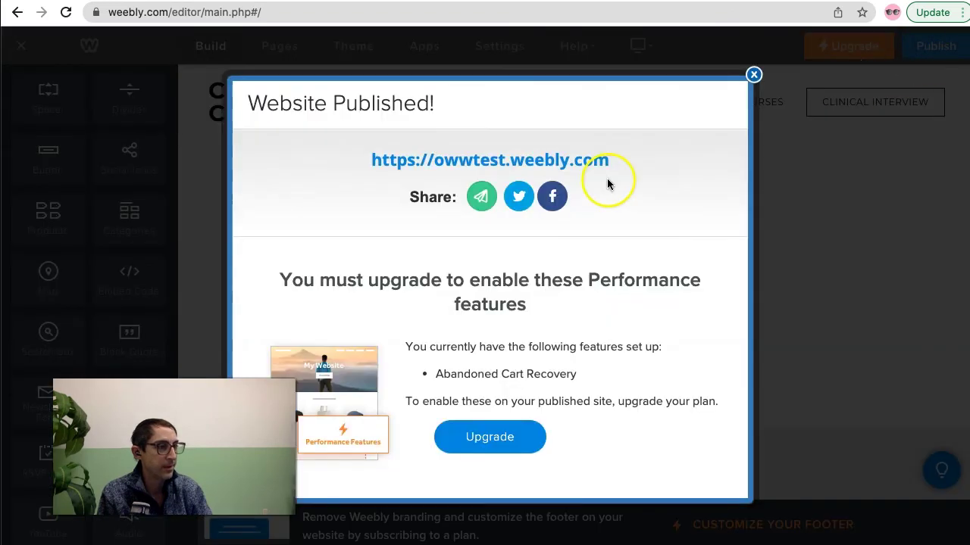
{"action": "left_click", "coordinate": [531, 172]}
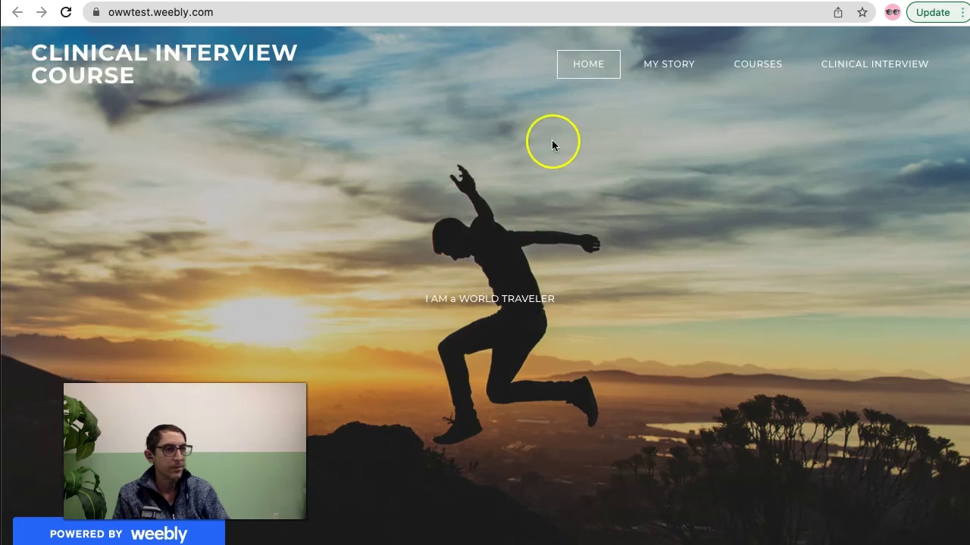
{"action": "left_click", "coordinate": [877, 66]}
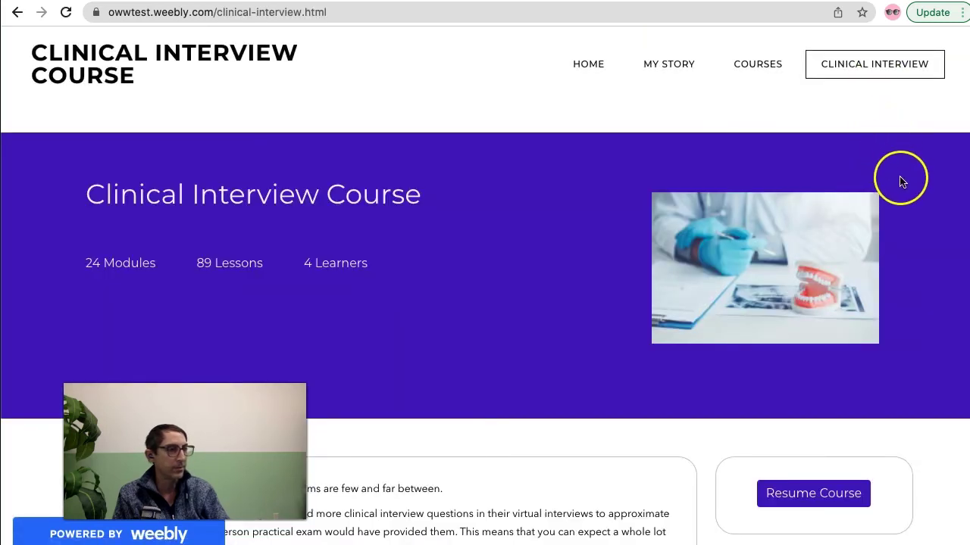
{"action": "scroll", "coordinate": [902, 187], "scroll_direction": "down", "scroll_amount": 3}
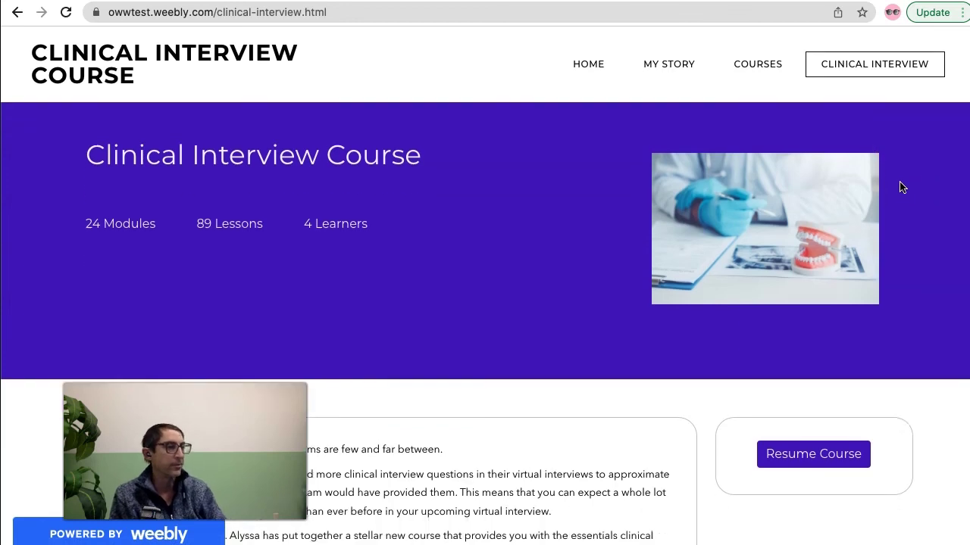
{"action": "scroll", "coordinate": [901, 187], "scroll_direction": "down", "scroll_amount": 1}
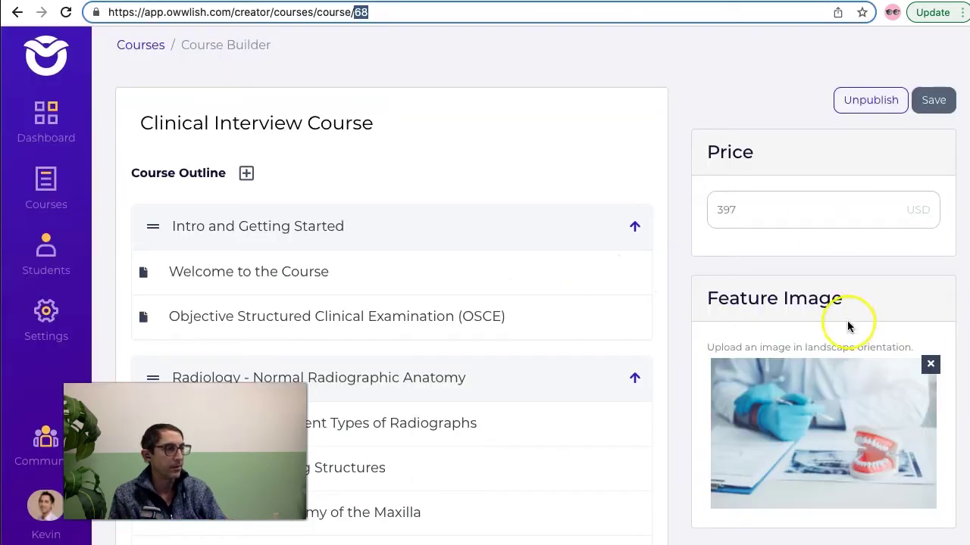
{"action": "scroll", "coordinate": [811, 384], "scroll_direction": "down", "scroll_amount": 5}
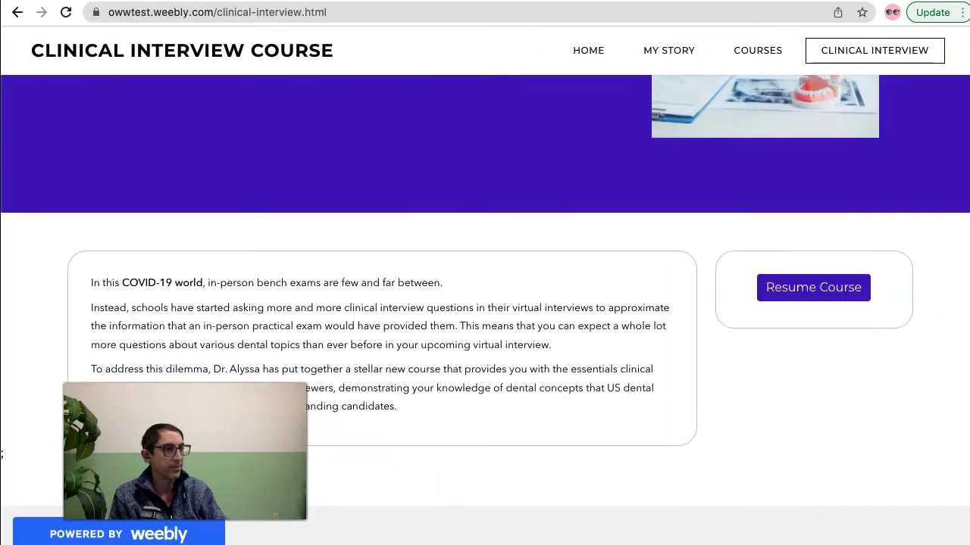
{"action": "scroll", "coordinate": [688, 346], "scroll_direction": "up", "scroll_amount": 4}
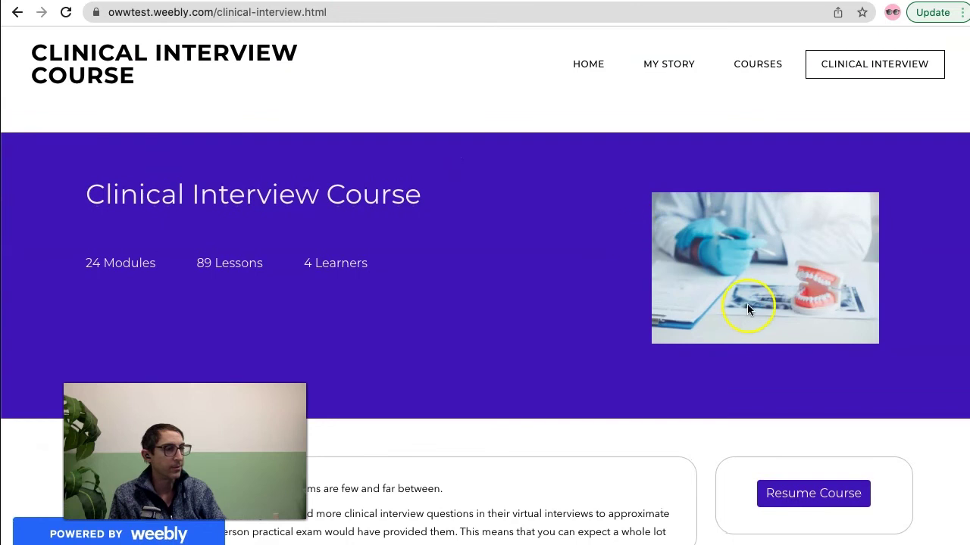
{"action": "scroll", "coordinate": [805, 351], "scroll_direction": "down", "scroll_amount": 2}
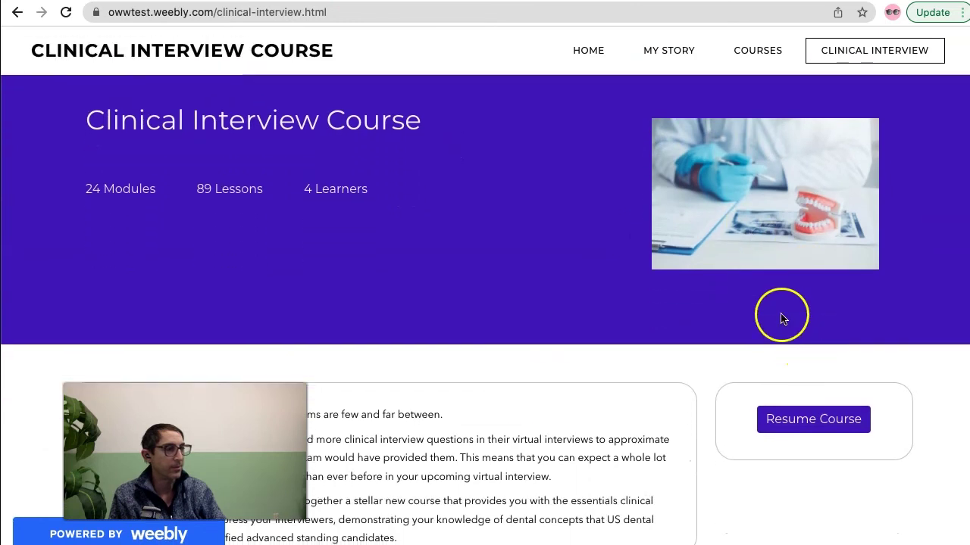
Resume the course, play the welcome video at 2x speed, then pause it
{"action": "left_click", "coordinate": [809, 429]}
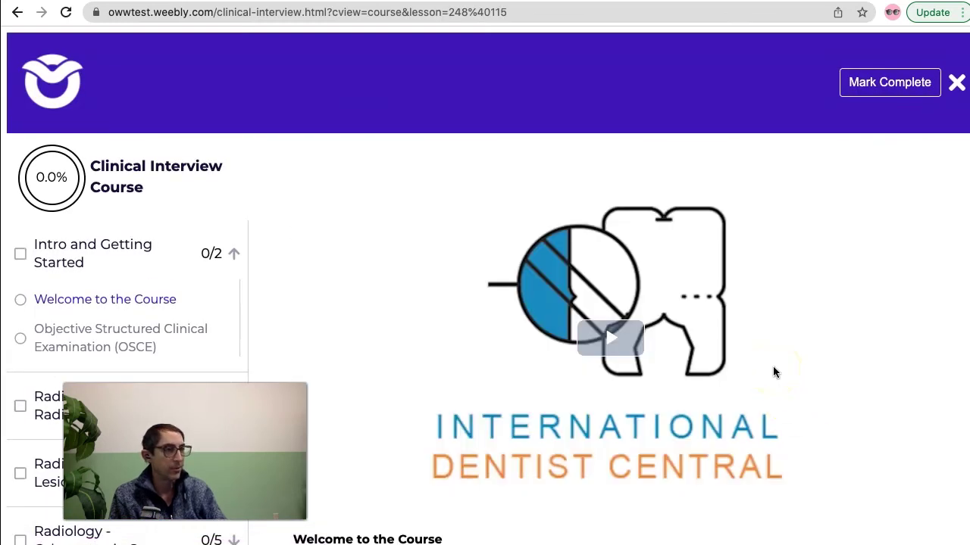
{"action": "scroll", "coordinate": [773, 369], "scroll_direction": "down", "scroll_amount": 4}
{"action": "scroll", "coordinate": [773, 368], "scroll_direction": "down", "scroll_amount": 3}
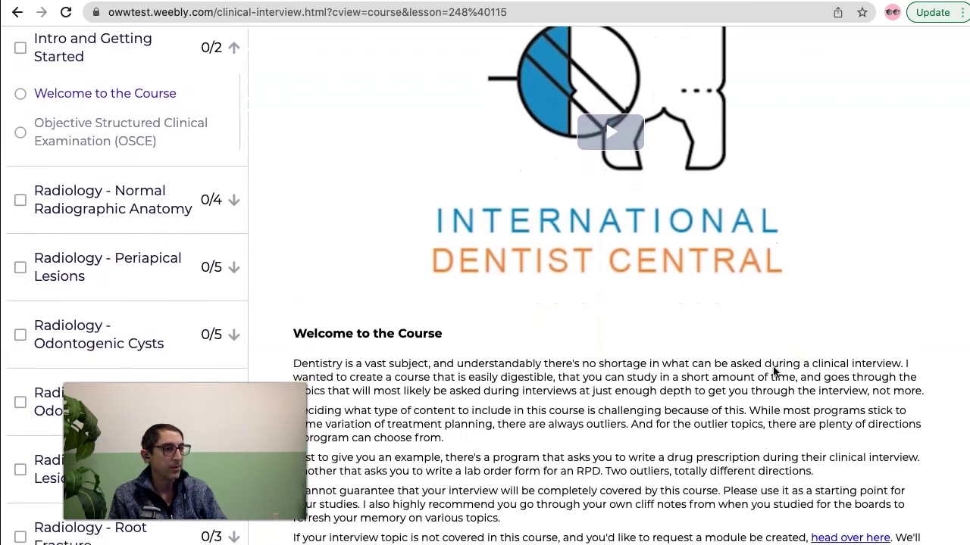
{"action": "scroll", "coordinate": [773, 368], "scroll_direction": "up", "scroll_amount": 3}
{"action": "scroll", "coordinate": [772, 366], "scroll_direction": "up", "scroll_amount": 2}
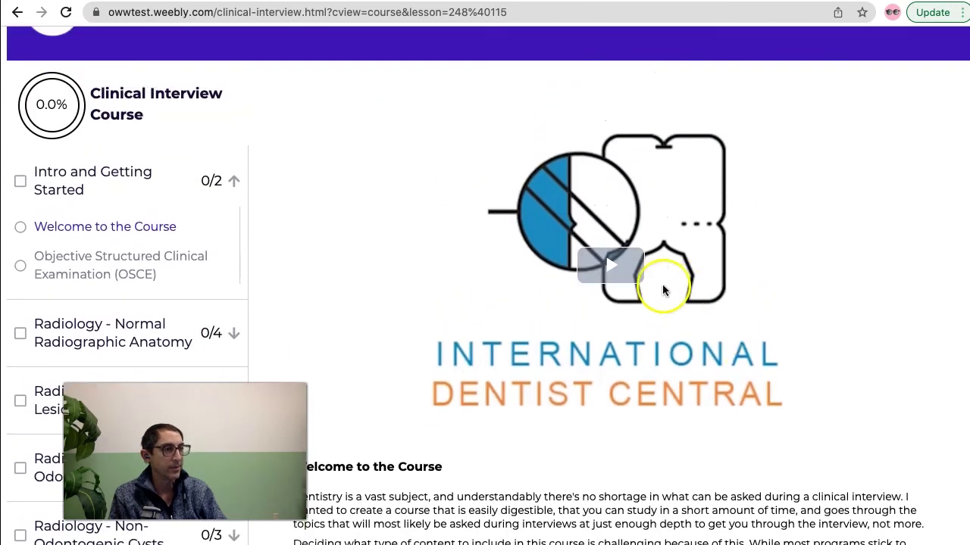
{"action": "left_click", "coordinate": [617, 282]}
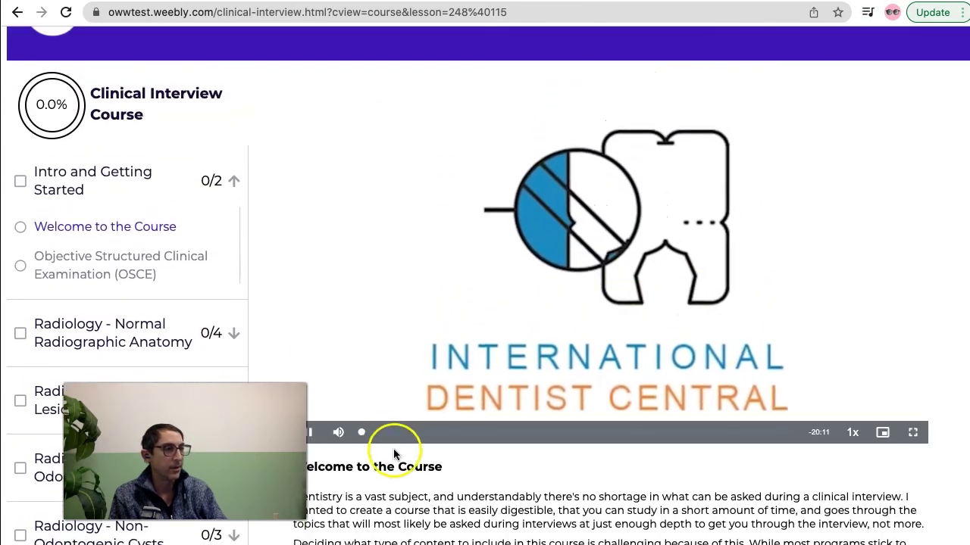
{"action": "left_click", "coordinate": [852, 433]}
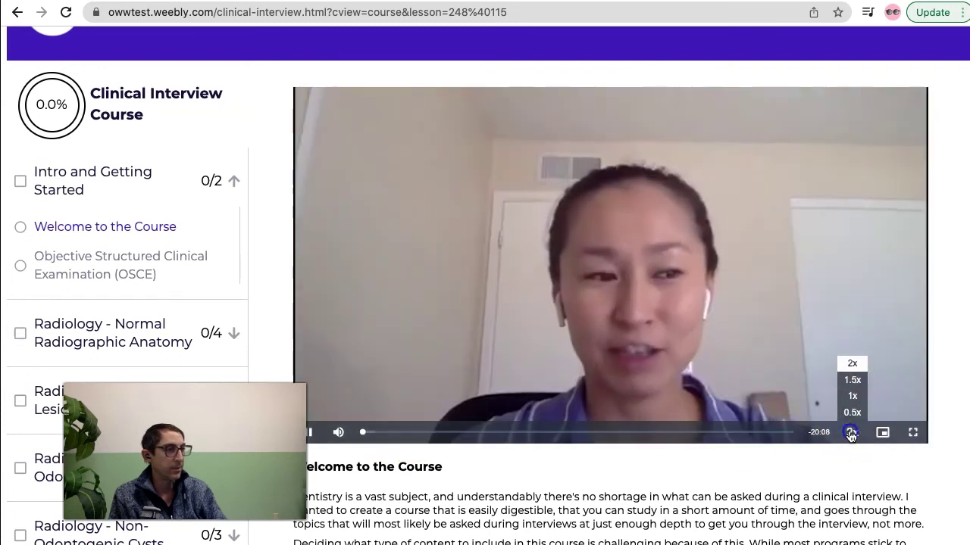
{"action": "left_click", "coordinate": [852, 364]}
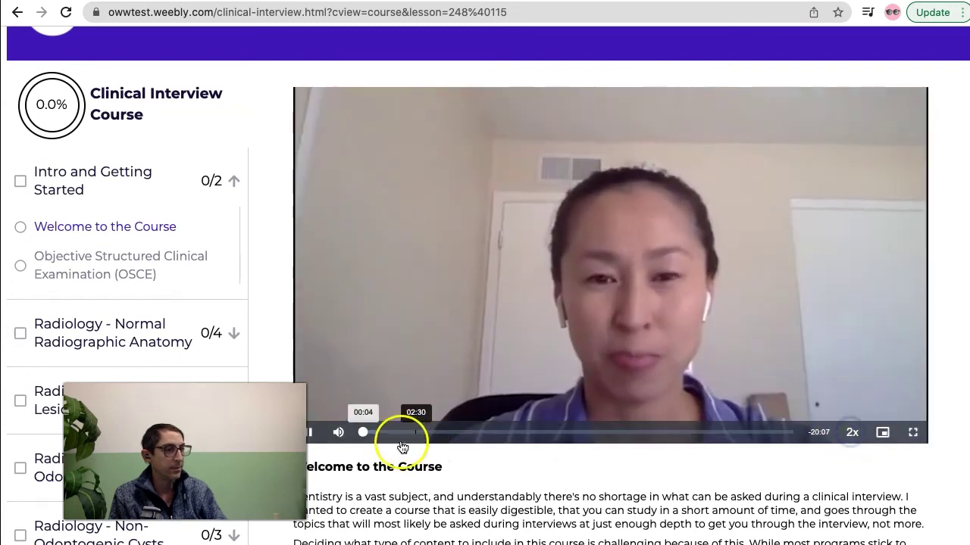
{"action": "left_click", "coordinate": [322, 433]}
Advance to the Objective Structured Clinical Examination (OSCE) lesson
{"action": "scroll", "coordinate": [790, 472], "scroll_direction": "down", "scroll_amount": 3}
{"action": "scroll", "coordinate": [848, 518], "scroll_direction": "down", "scroll_amount": 1}
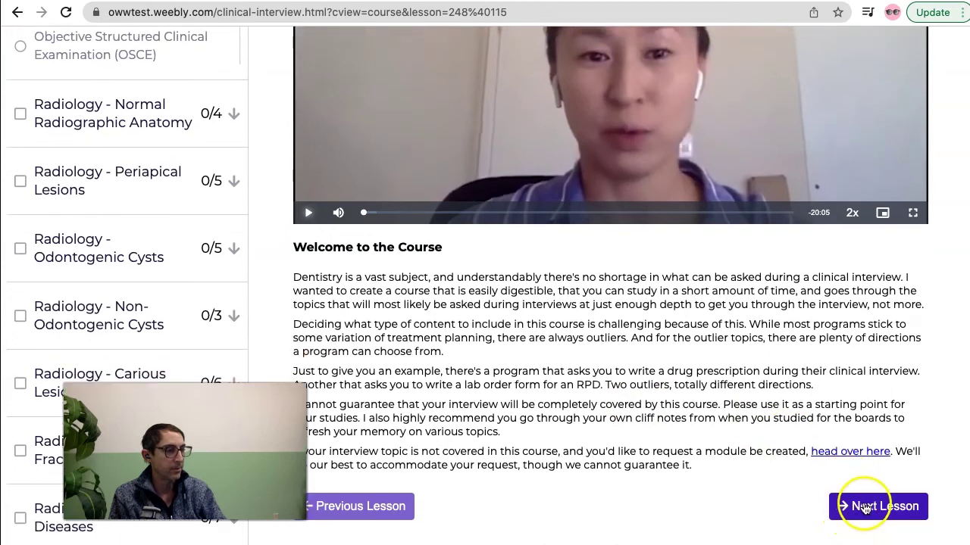
{"action": "left_click", "coordinate": [868, 510]}
{"action": "scroll", "coordinate": [667, 394], "scroll_direction": "up", "scroll_amount": 2}
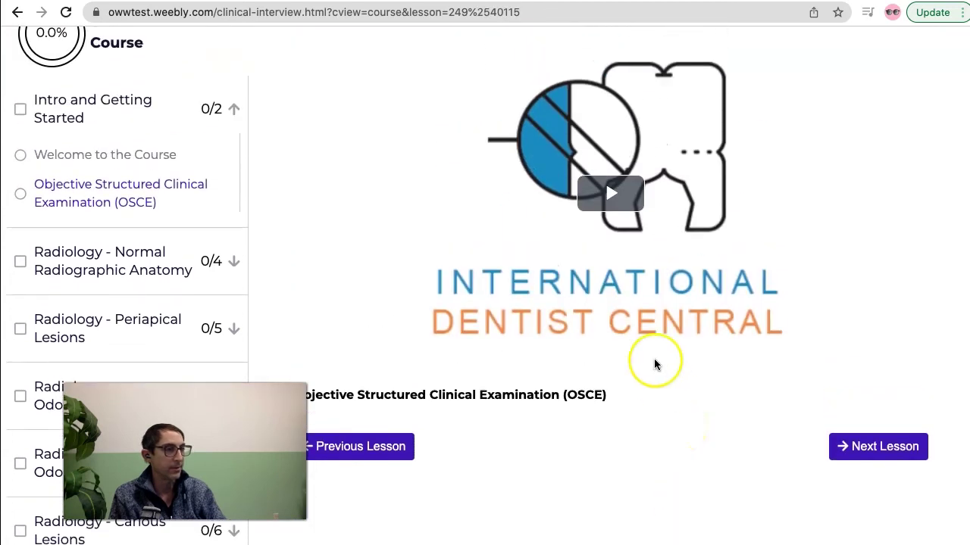
{"action": "scroll", "coordinate": [653, 235], "scroll_direction": "up", "scroll_amount": 2}
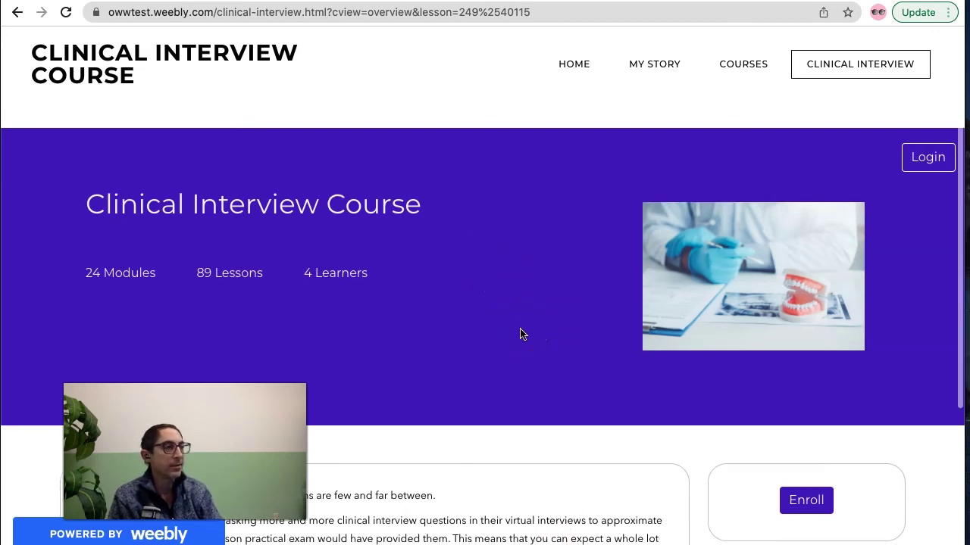
Bring up the 'Login to your account' form from the course banner's Login option
{"action": "scroll", "coordinate": [521, 334], "scroll_direction": "down", "scroll_amount": 2}
{"action": "scroll", "coordinate": [522, 334], "scroll_direction": "up", "scroll_amount": 2}
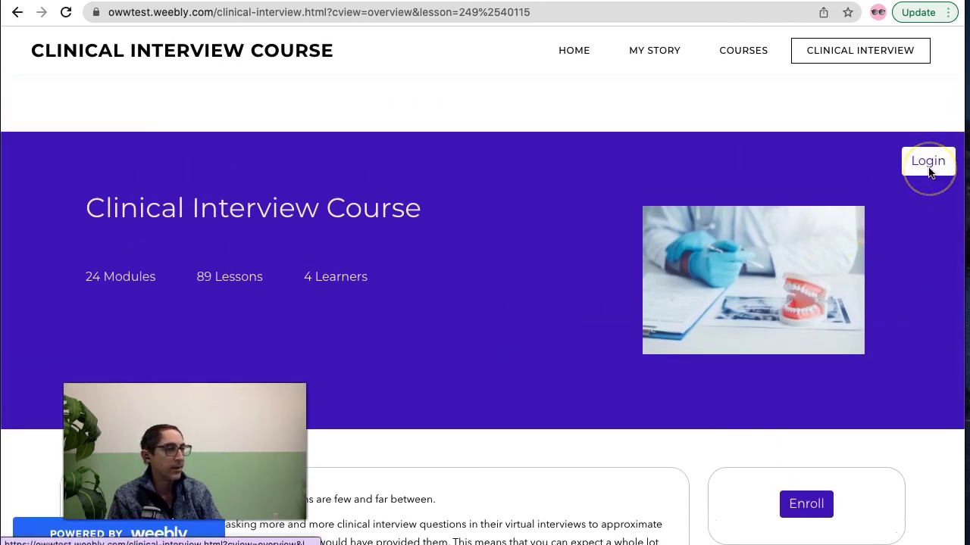
{"action": "left_click", "coordinate": [809, 505]}
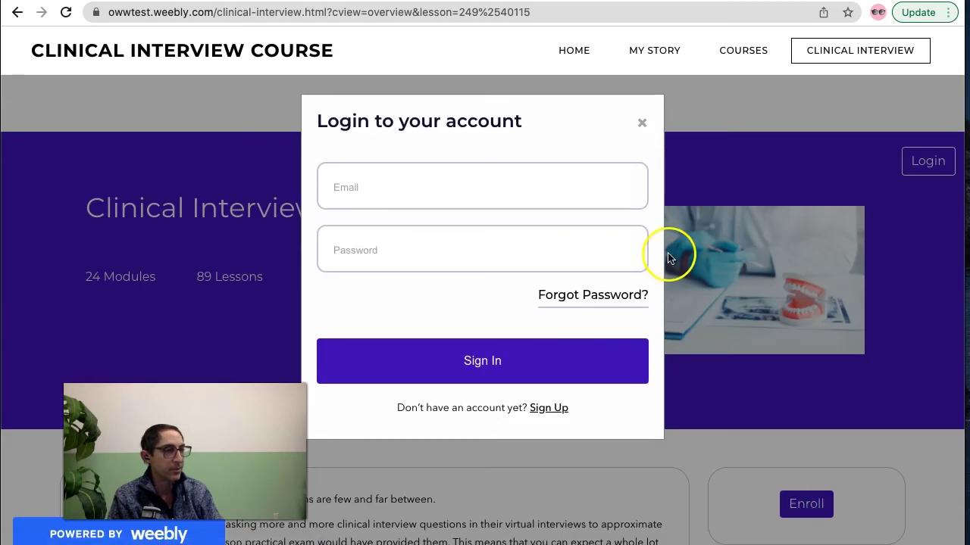